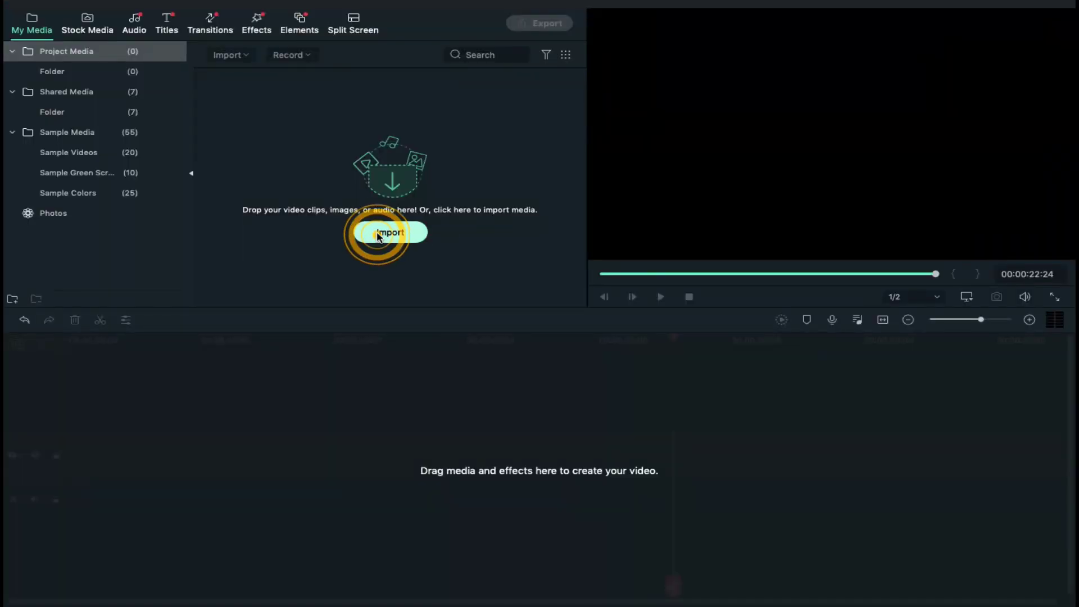
# Import the 01, BG2, camera, Flare and Particles 2 clips into the project
pyautogui.click(430, 62)
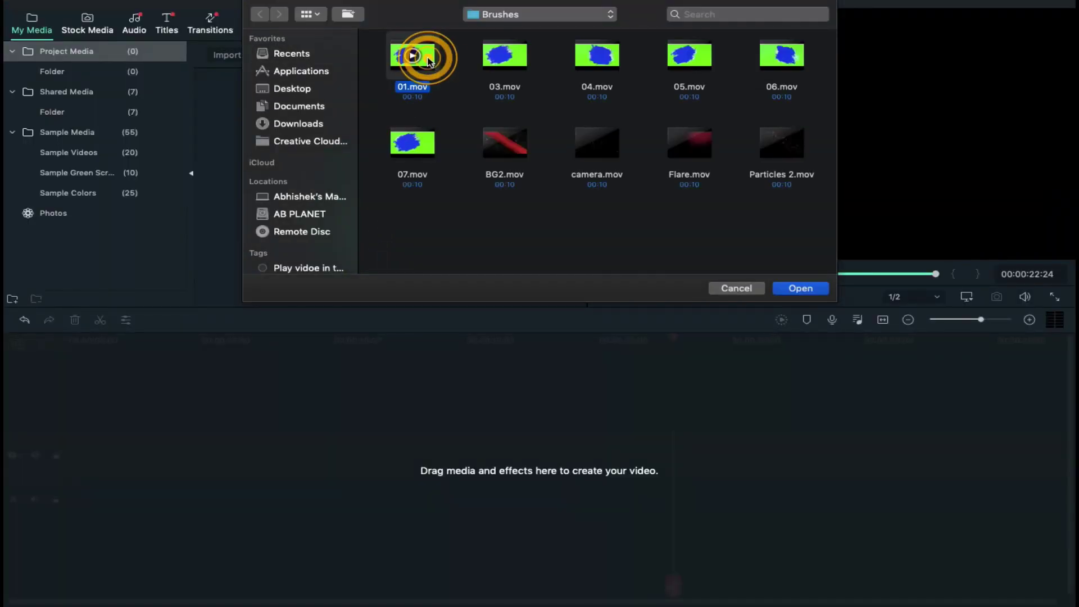
pyautogui.keyDown('super'); pyautogui.click(497, 138); pyautogui.keyUp('super')
pyautogui.keyDown('super'); pyautogui.click(602, 152); pyautogui.keyUp('super')
pyautogui.keyDown('super'); pyautogui.click(694, 153); pyautogui.keyUp('super')
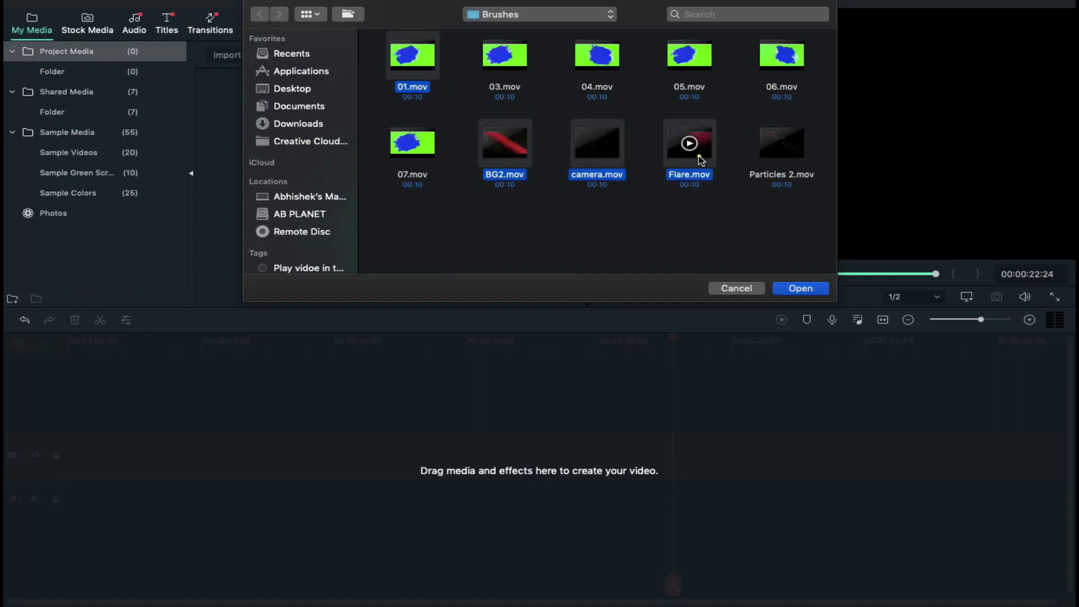
pyautogui.keyDown('super'); pyautogui.click(776, 153); pyautogui.keyUp('super')
pyautogui.click(799, 287)
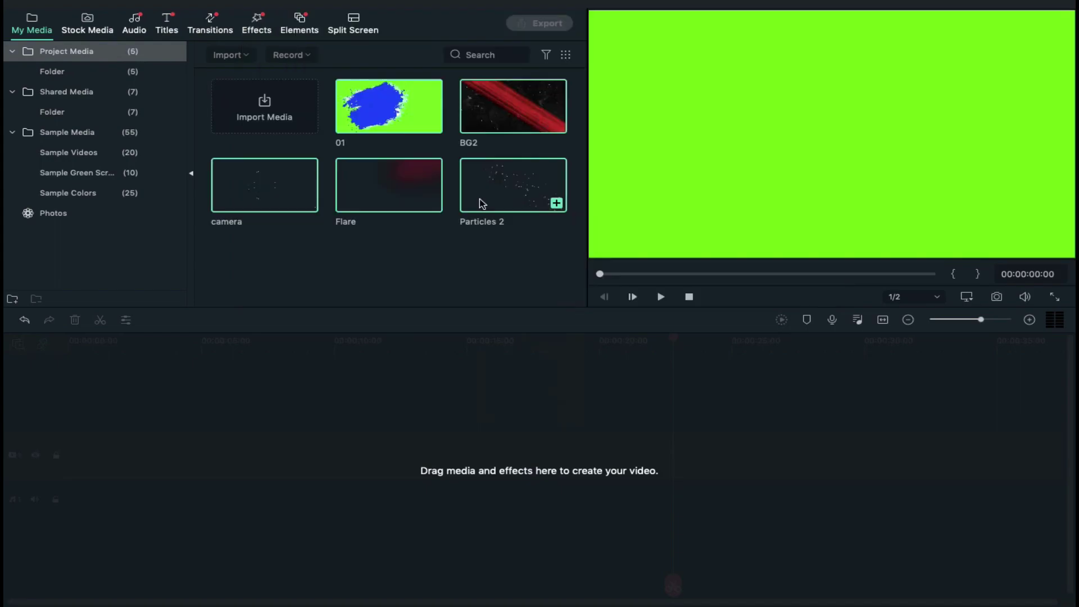
# Place the portrait photo on the timeline and scale it to 400% at X -291, Y -297
pyautogui.click(420, 250)
pyautogui.click(92, 111)
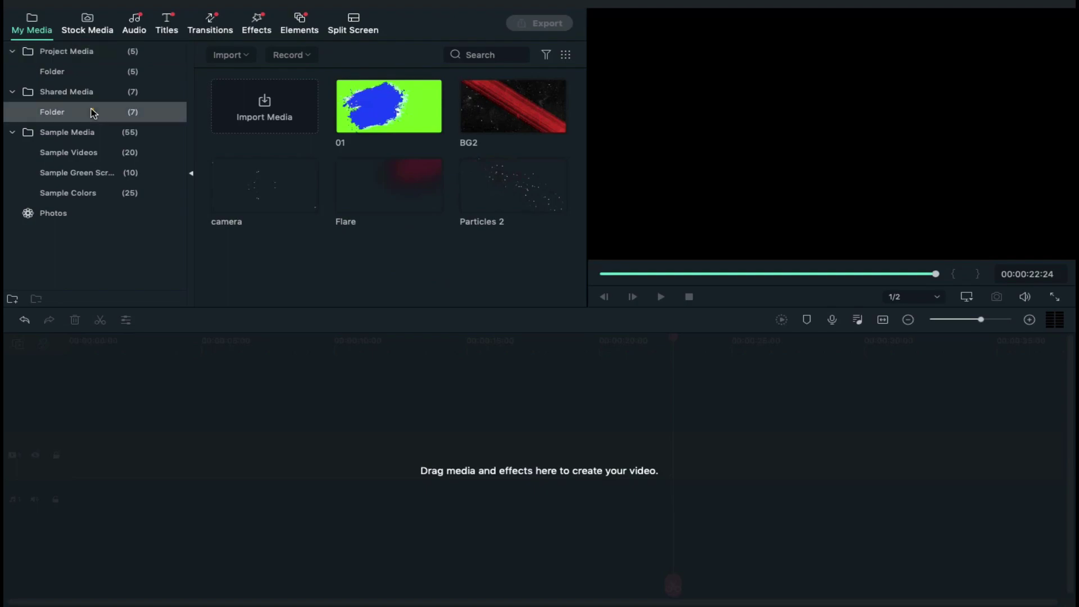
pyautogui.moveTo(373, 126); pyautogui.dragTo(74, 467)
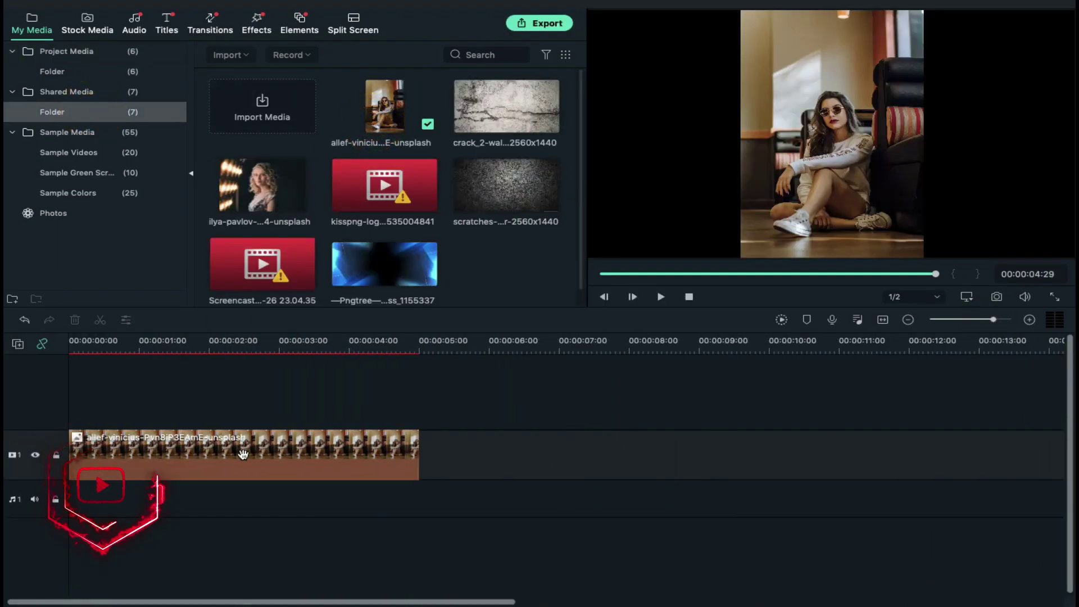
pyautogui.doubleClick(243, 454)
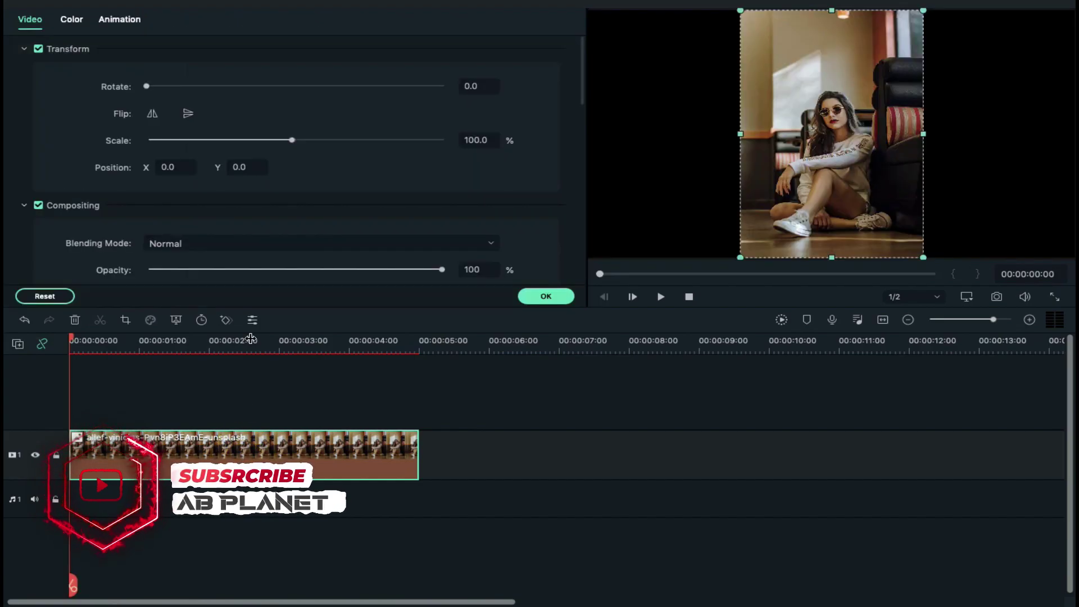
pyautogui.moveTo(291, 140); pyautogui.dragTo(450, 153)
pyautogui.moveTo(233, 169); pyautogui.dragTo(10, 189)
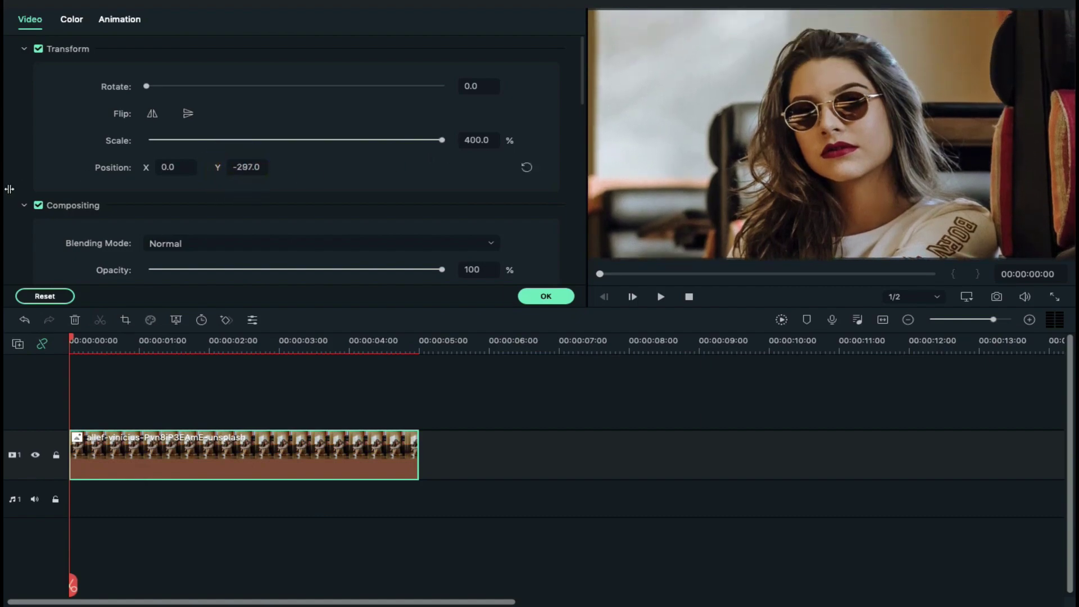
pyautogui.moveTo(148, 168); pyautogui.dragTo(4, 174)
# Place the 01 brush clip on track 2 above the photo
pyautogui.click(536, 296)
pyautogui.click(66, 51)
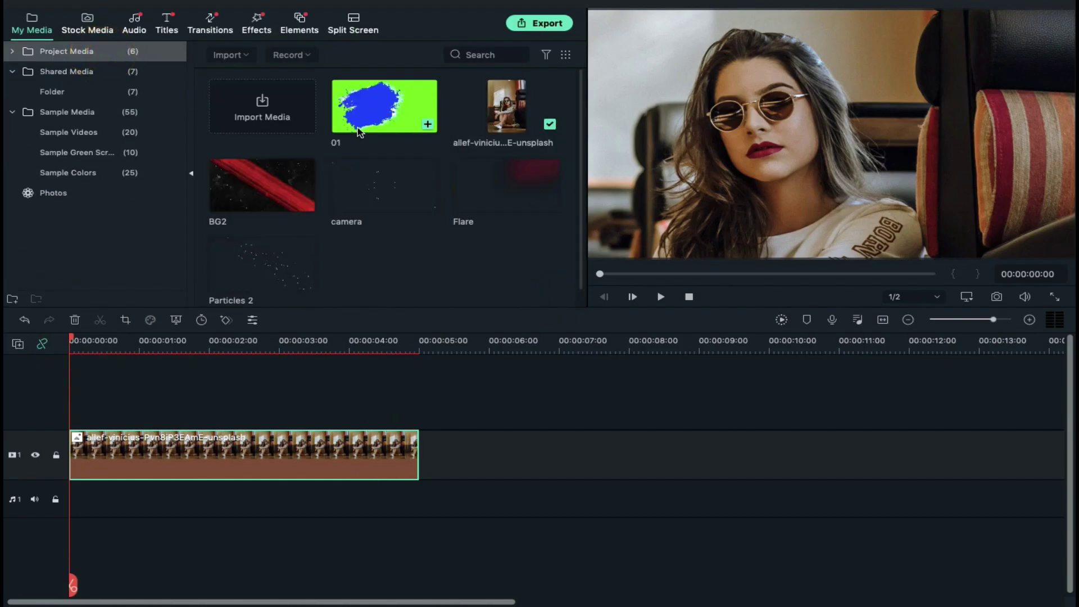
pyautogui.moveTo(385, 107); pyautogui.dragTo(579, 415)
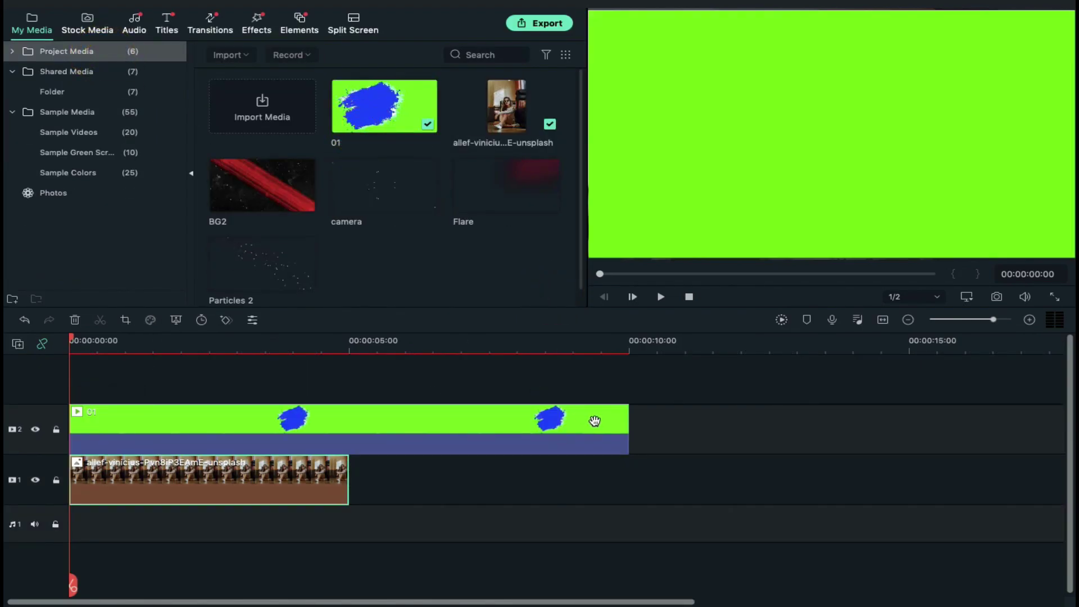
# Set the project frame rate to 60 fps and trim clip 01 to 5 seconds
pyautogui.click(176, 7)
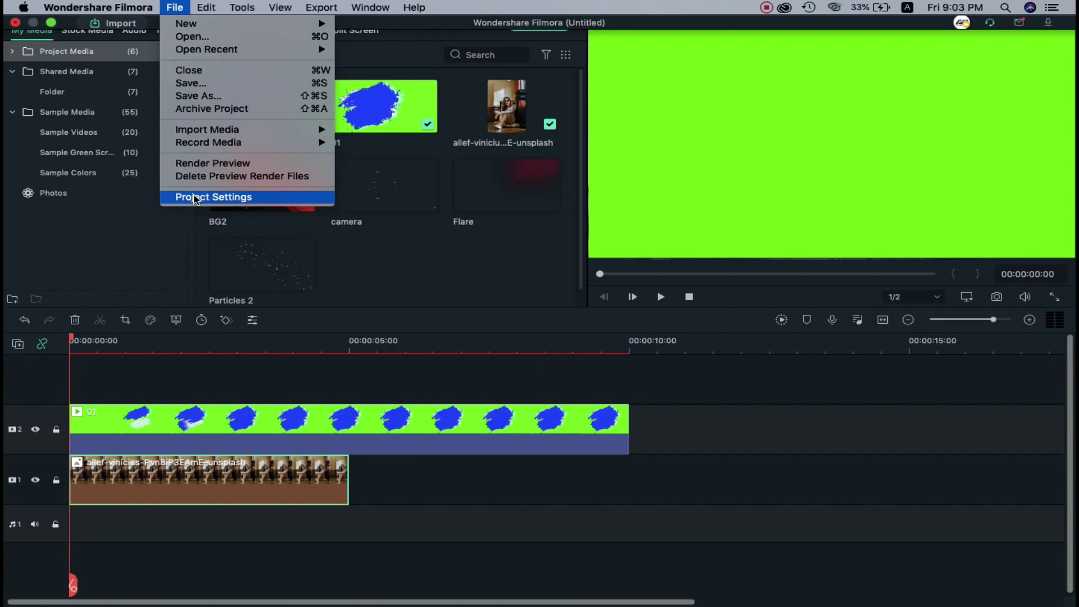
pyautogui.click(194, 197)
pyautogui.click(529, 334)
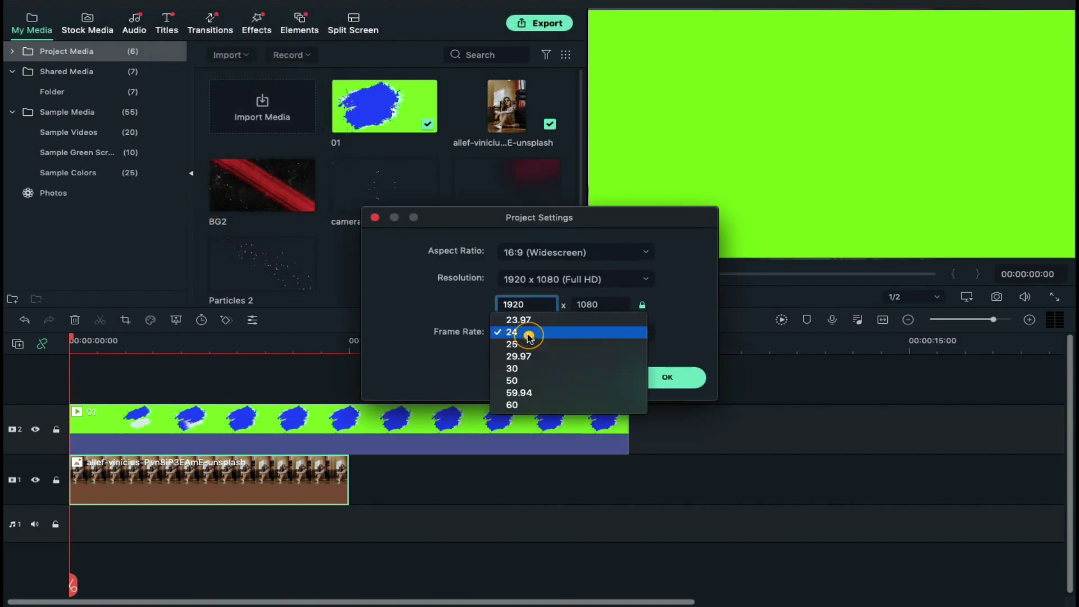
pyautogui.click(528, 402)
pyautogui.click(658, 380)
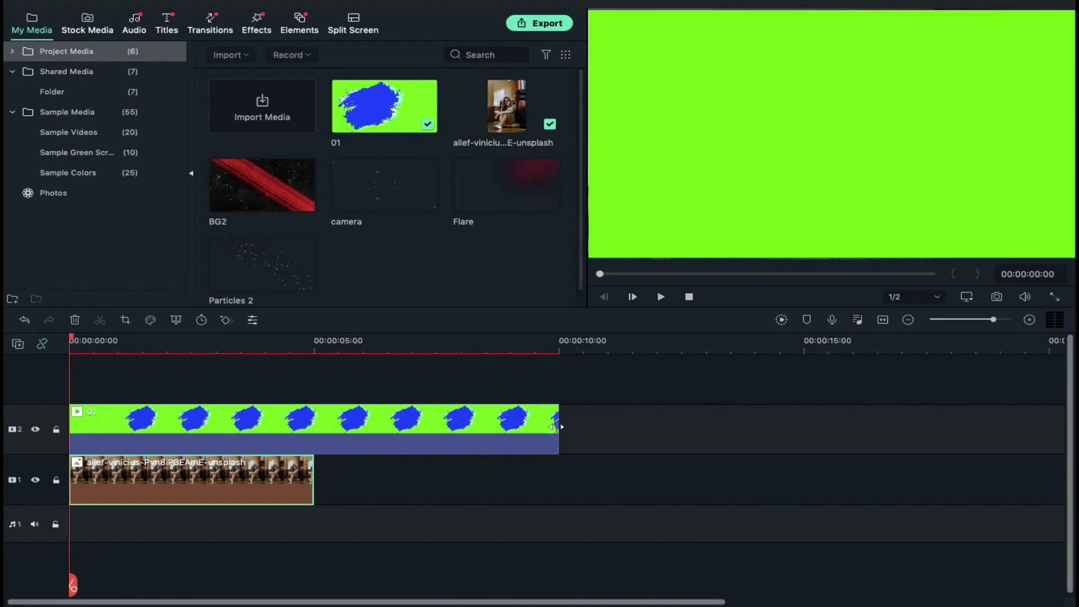
pyautogui.moveTo(555, 425); pyautogui.dragTo(314, 430)
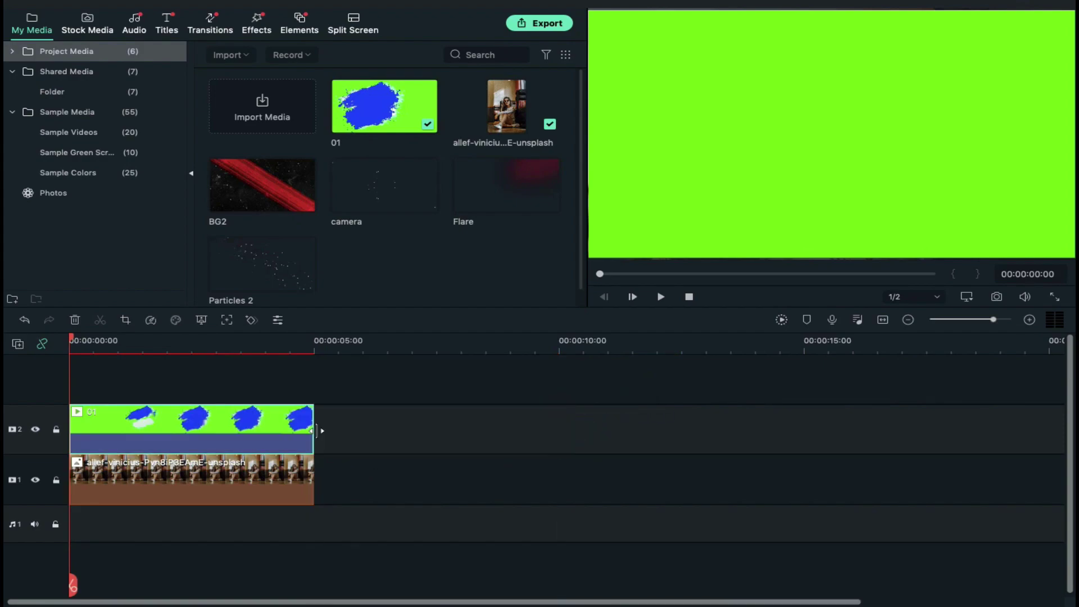
pyautogui.click(186, 350)
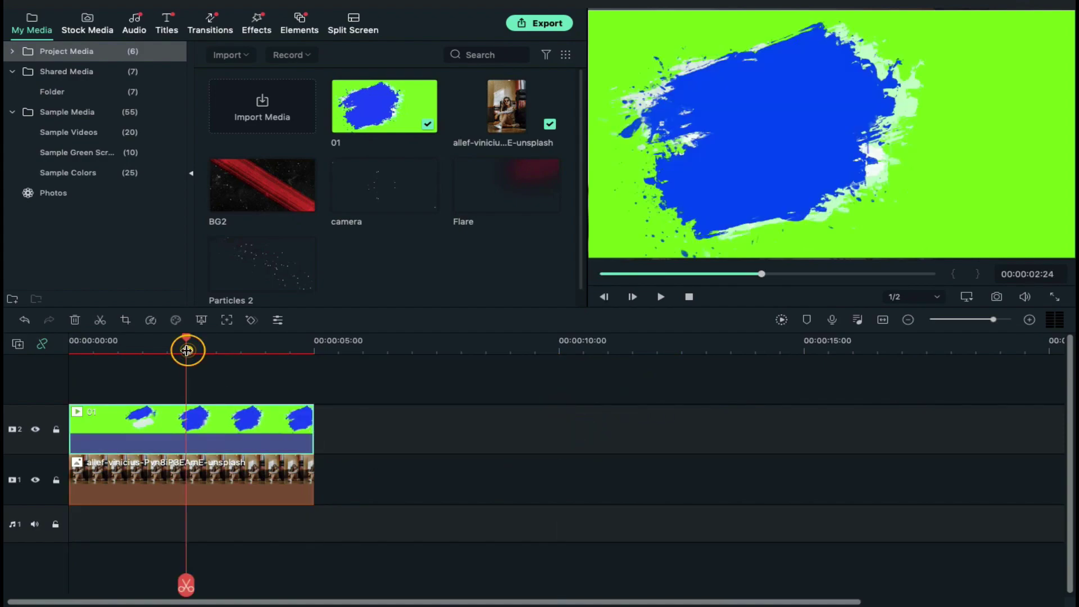
# Enable Chroma Key on clip 01 and sample the blue splash (offset 16, tolerance 55)
pyautogui.doubleClick(136, 408)
pyautogui.scroll(-10, 84, 163)
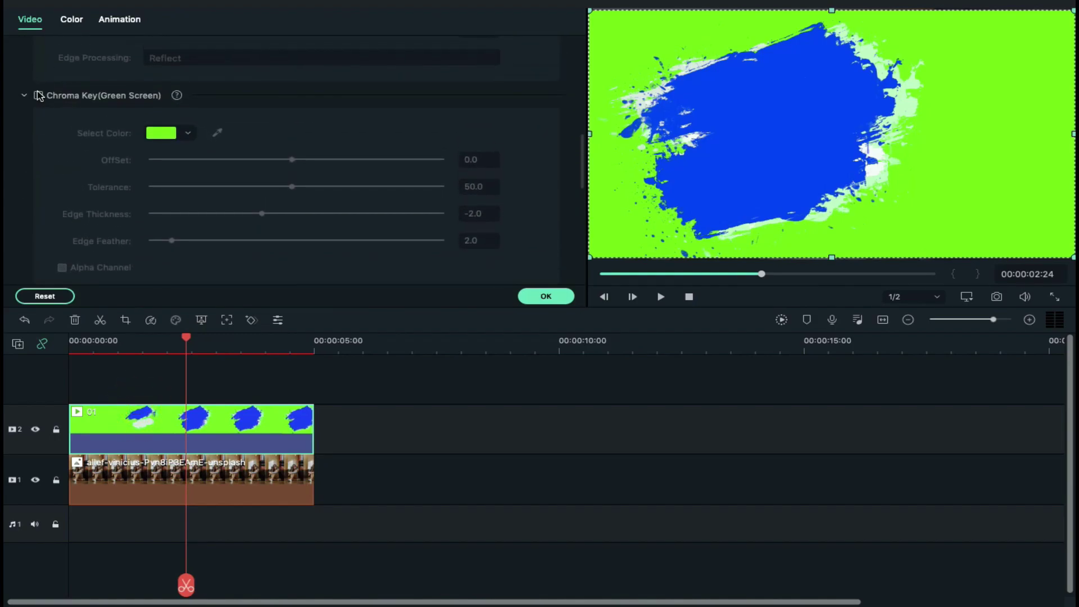
pyautogui.click(38, 96)
pyautogui.click(218, 134)
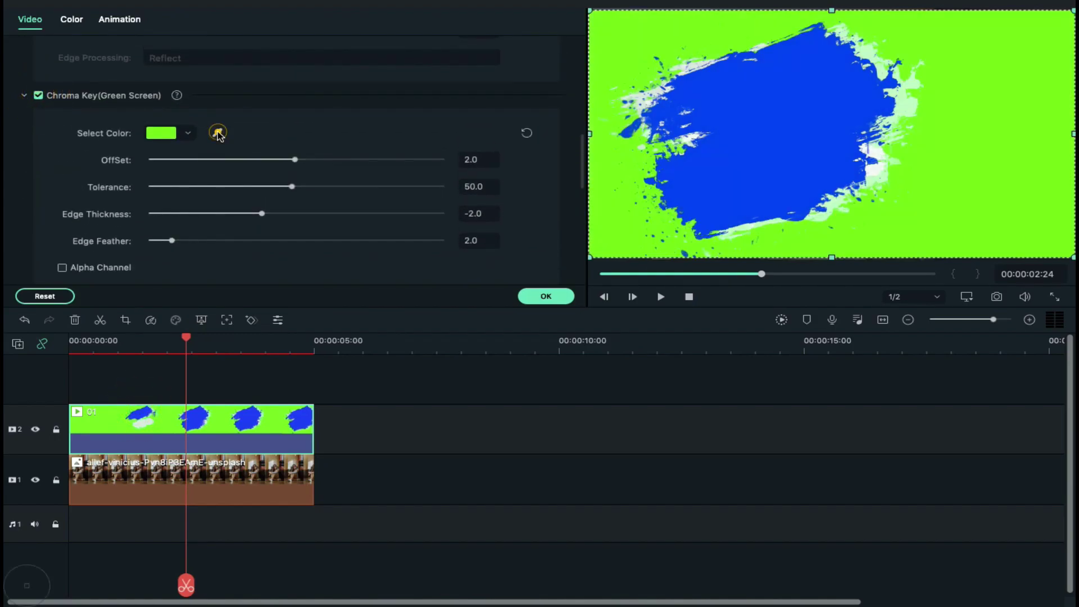
pyautogui.click(789, 159)
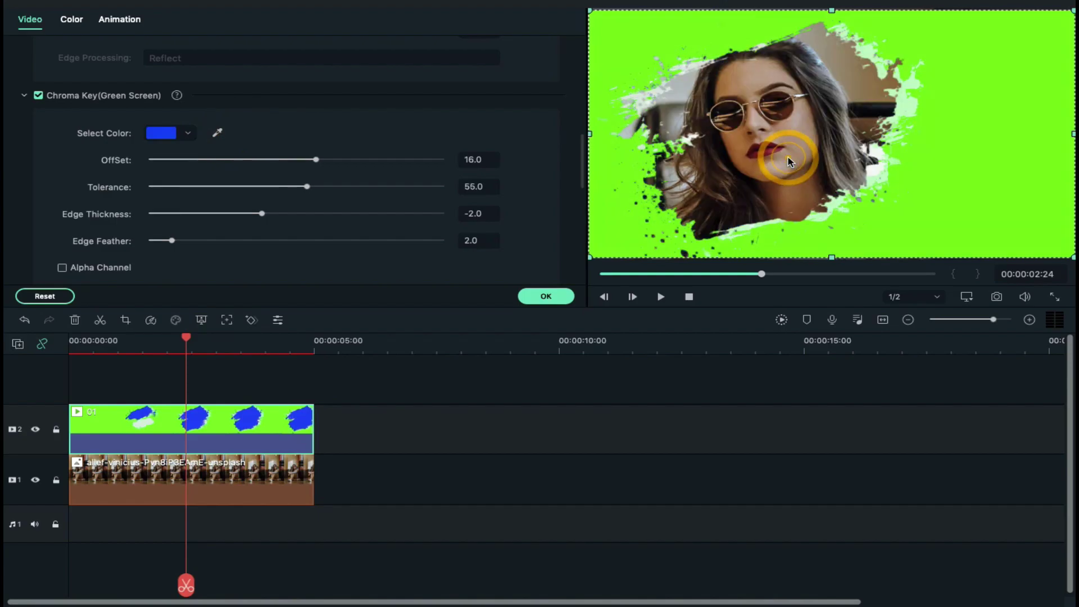
# Export the keyed composite as an MP4 file at Best quality
pyautogui.click(546, 296)
pyautogui.click(539, 23)
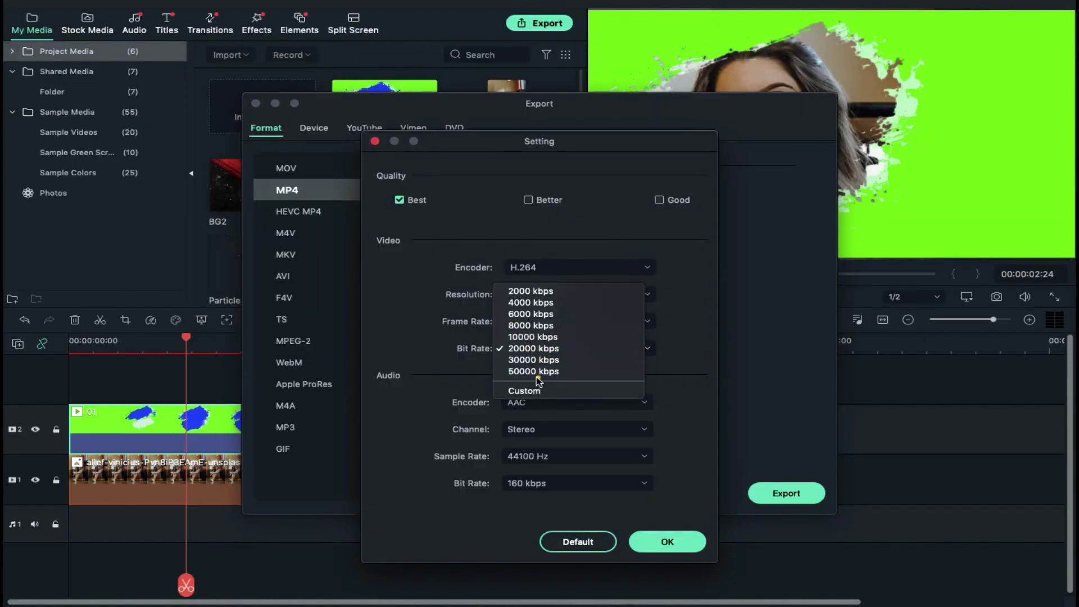
pyautogui.click(783, 491)
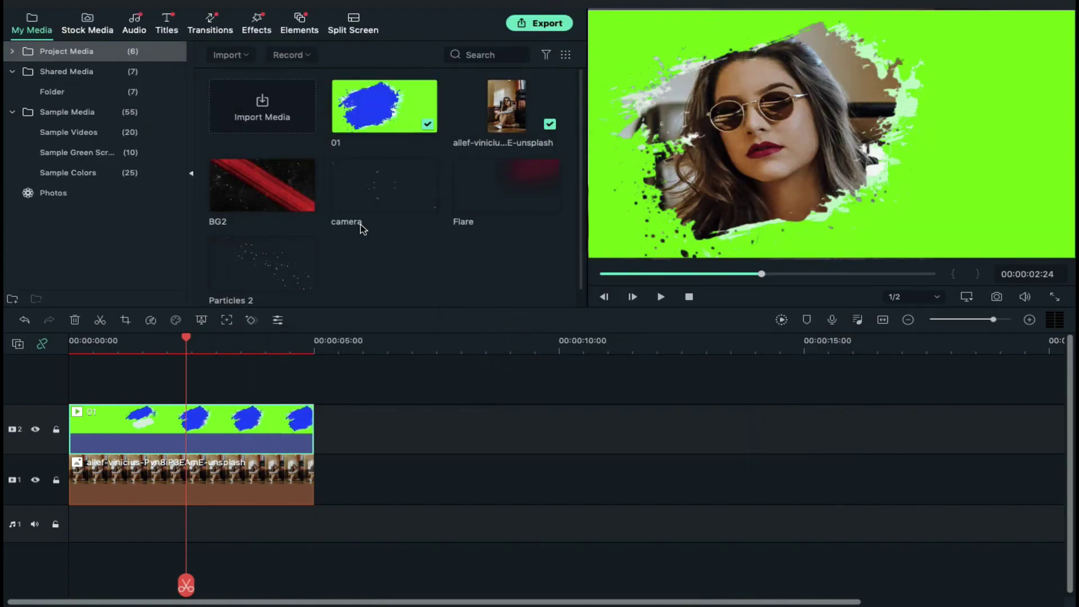
# Import My Clip.mp4 and place it on a new top track 3
pyautogui.click(260, 114)
pyautogui.doubleClick(782, 145)
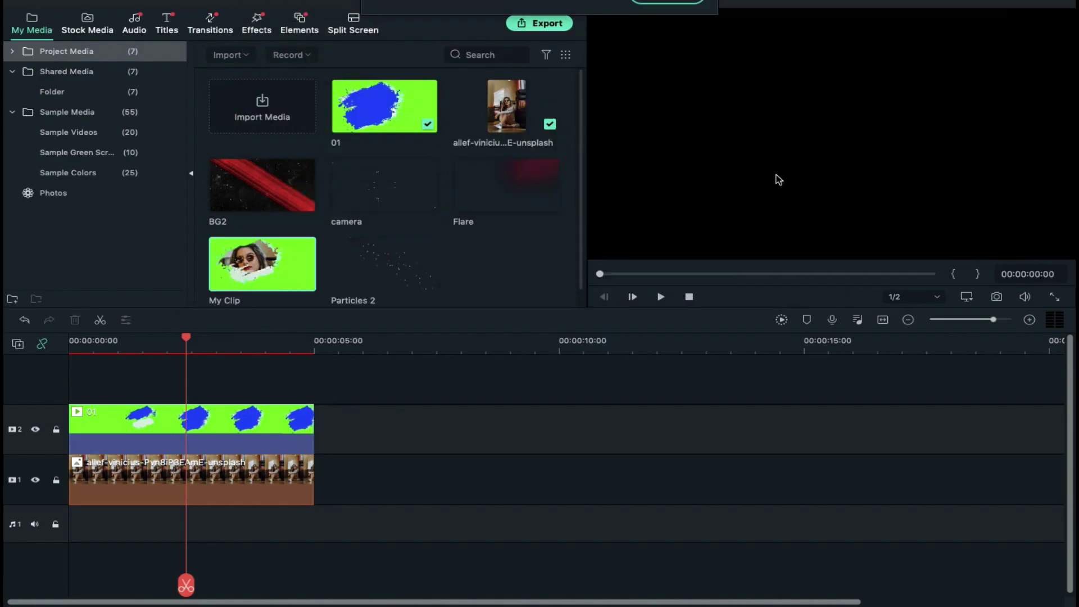
pyautogui.moveTo(257, 272); pyautogui.dragTo(80, 385)
# Delete clip 01 and key out My Clip's green background (offset 2, tolerance 50)
pyautogui.click(212, 446)
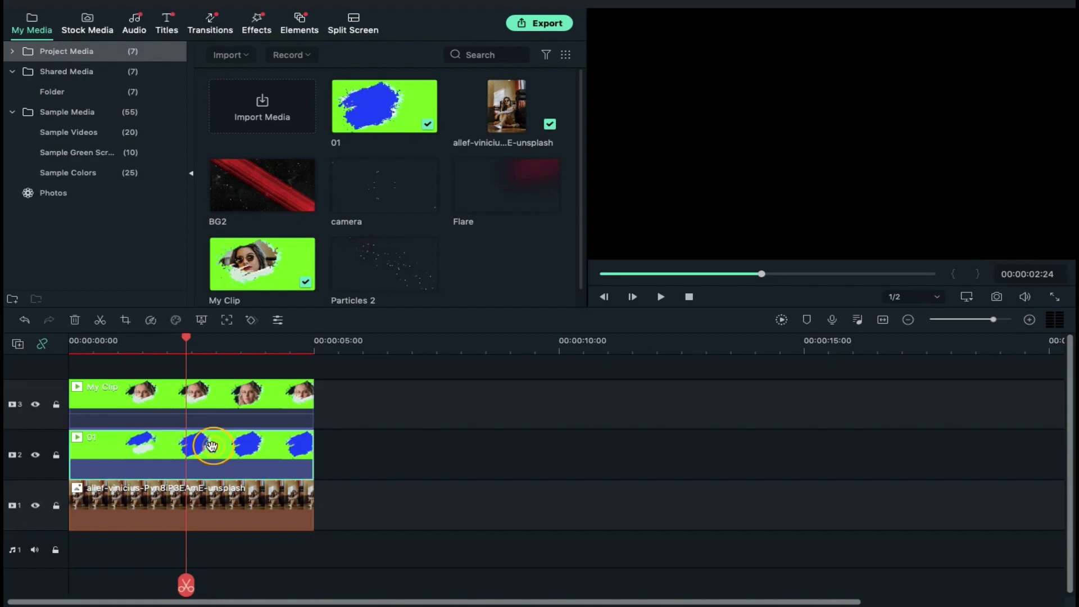
pyautogui.press('Delete')
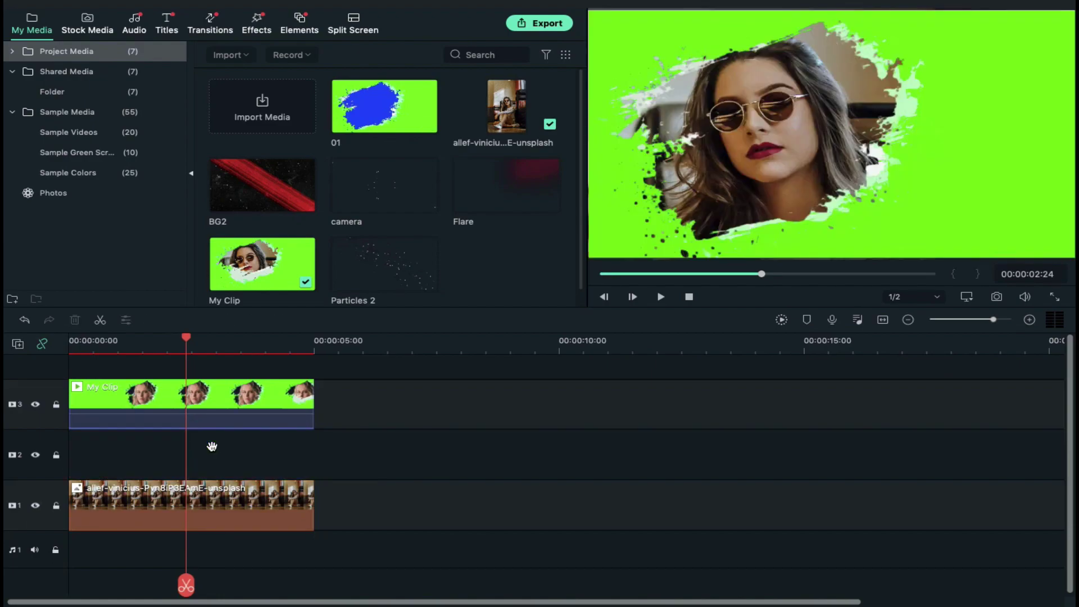
pyautogui.doubleClick(212, 391)
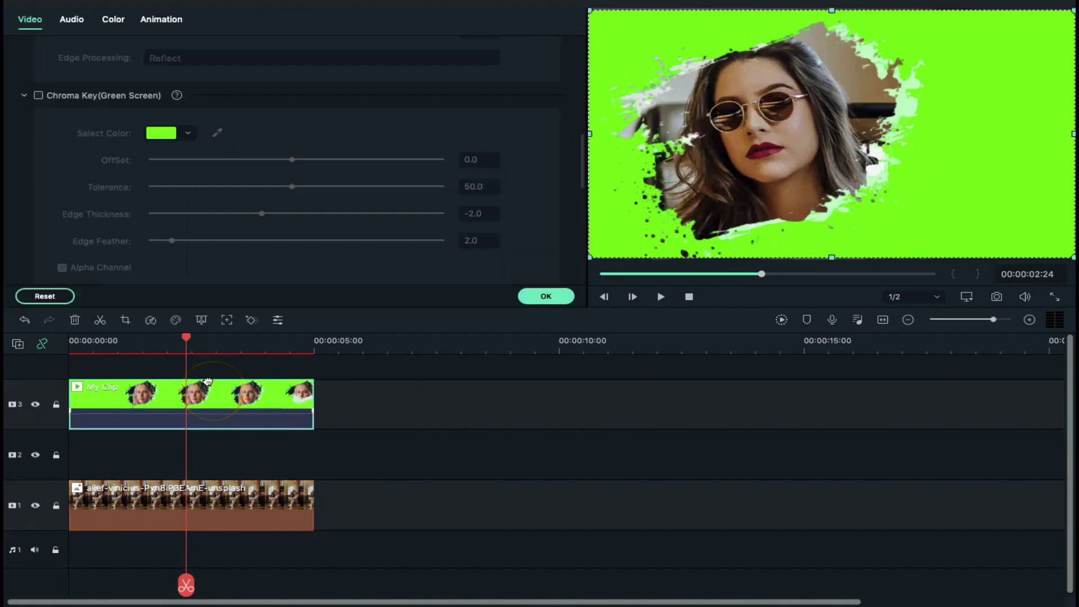
pyautogui.click(38, 96)
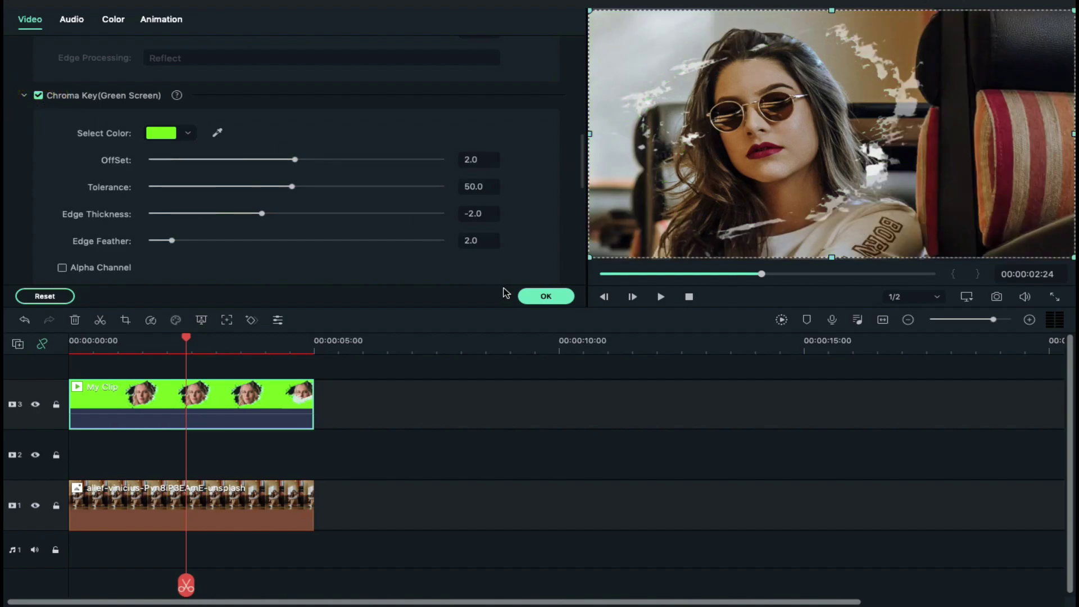
# Apply the Black&White preset to the portrait photo in Advanced Color Tuning and close it
pyautogui.click(195, 496)
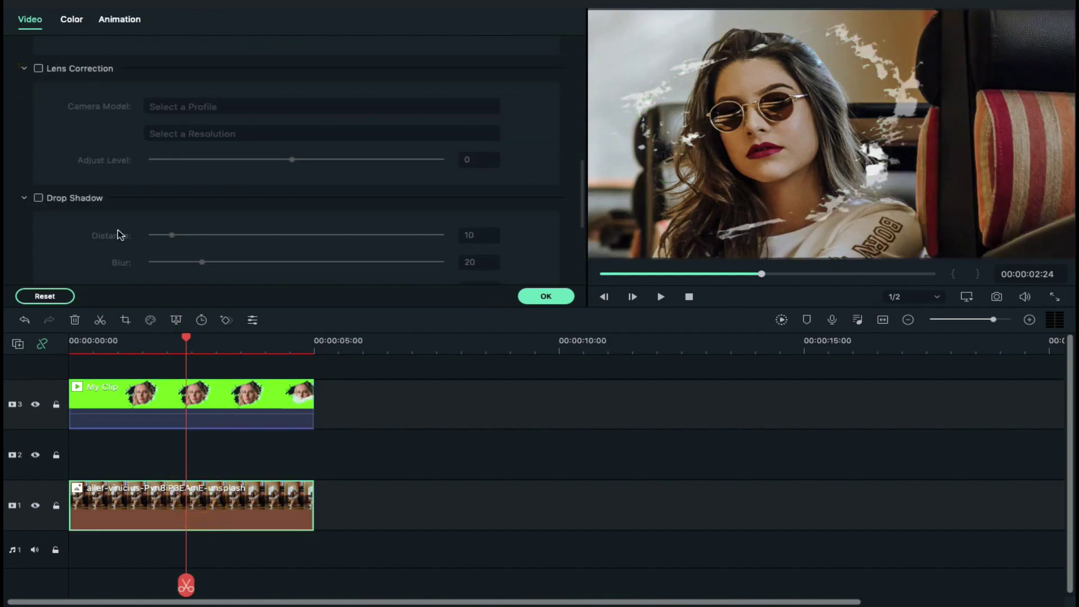
pyautogui.click(79, 24)
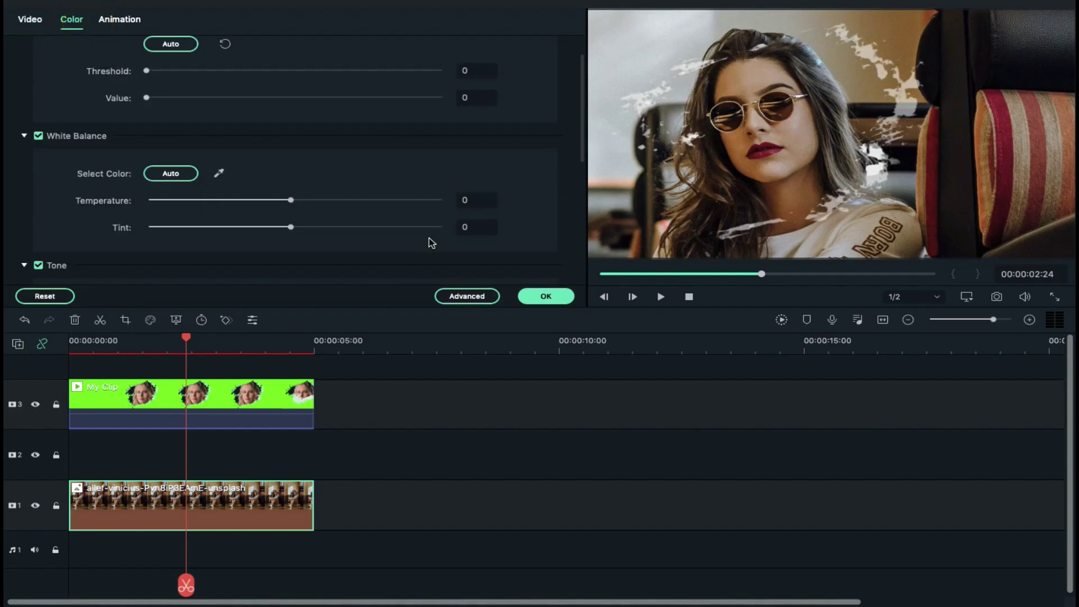
pyautogui.click(472, 295)
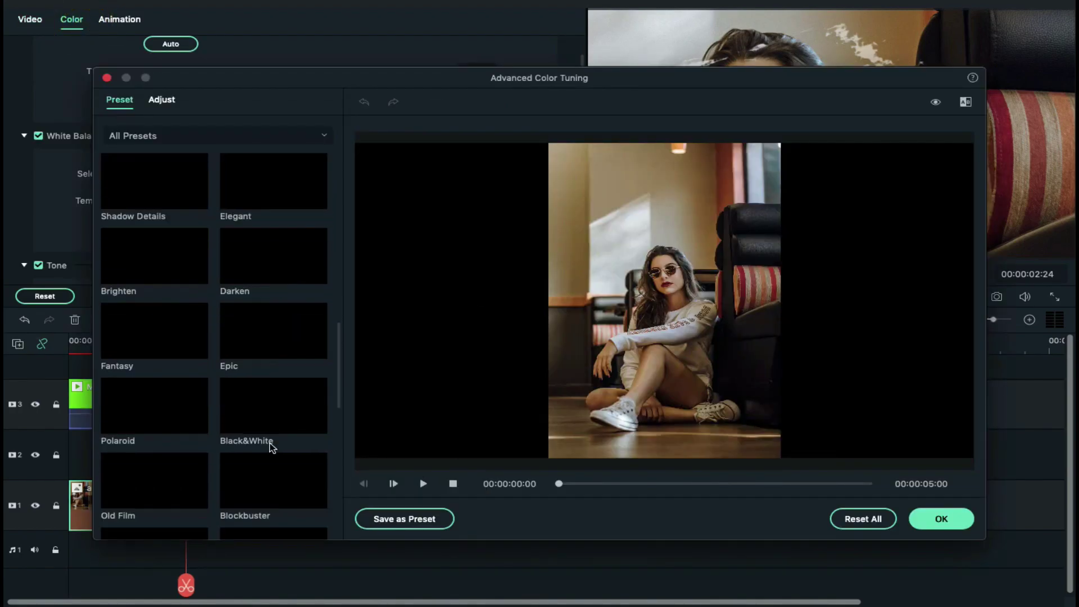
pyautogui.scroll(-3, 269, 444)
pyautogui.click(280, 347)
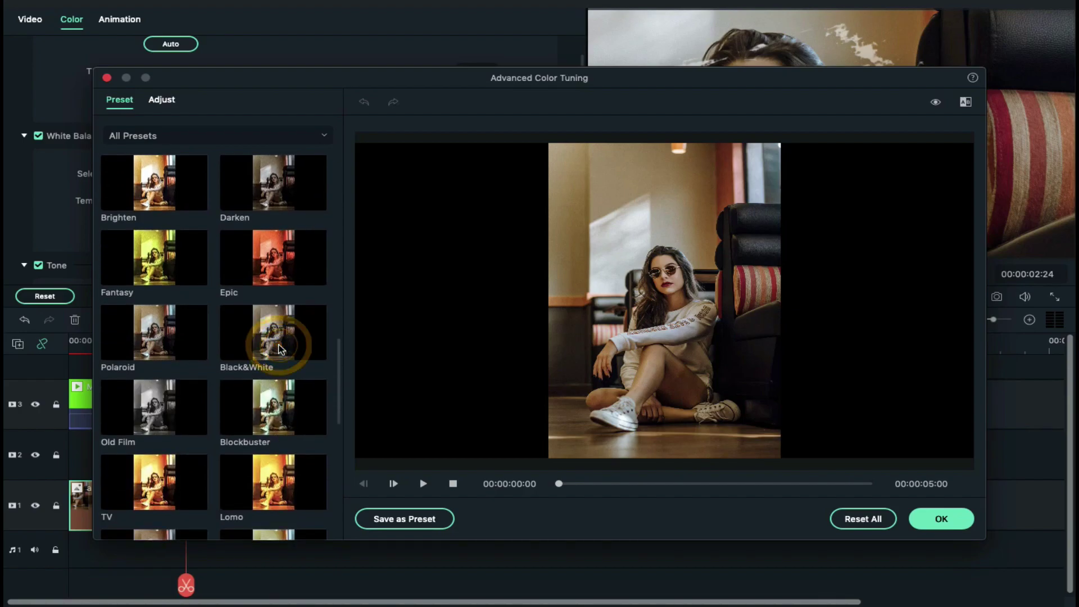
pyautogui.click(942, 522)
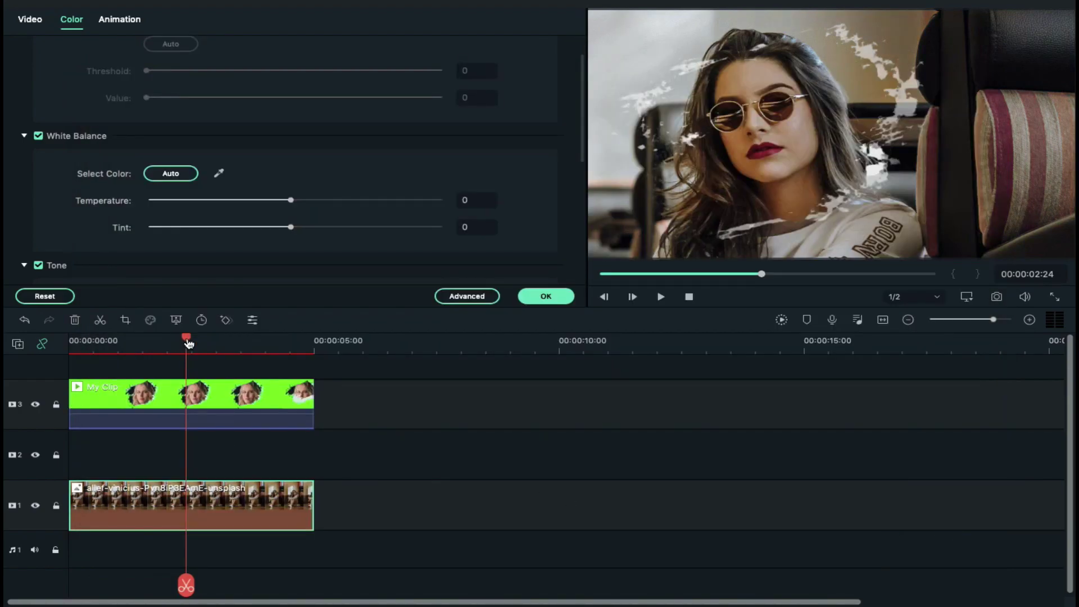
# Add a starting animation keyframe on My Clip at 00:00:01:06
pyautogui.moveTo(188, 344); pyautogui.dragTo(125, 350)
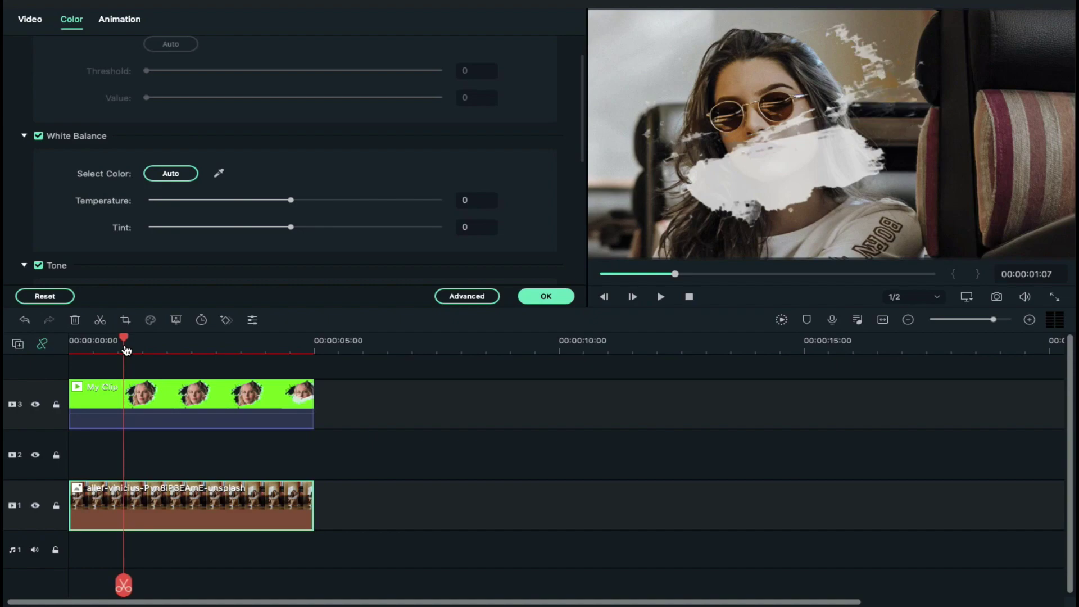
pyautogui.click(158, 393)
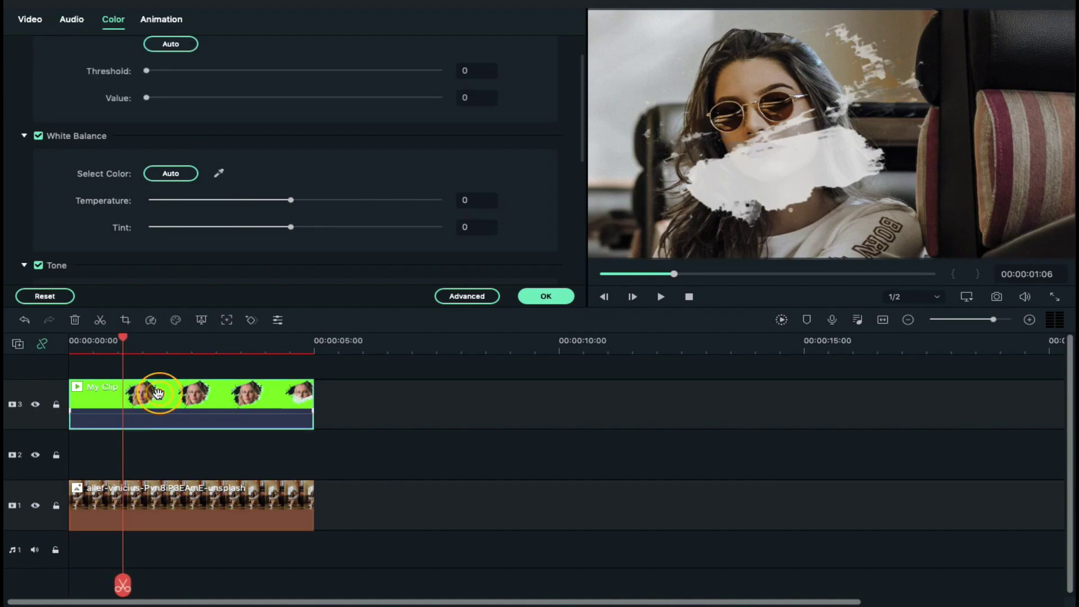
pyautogui.click(168, 22)
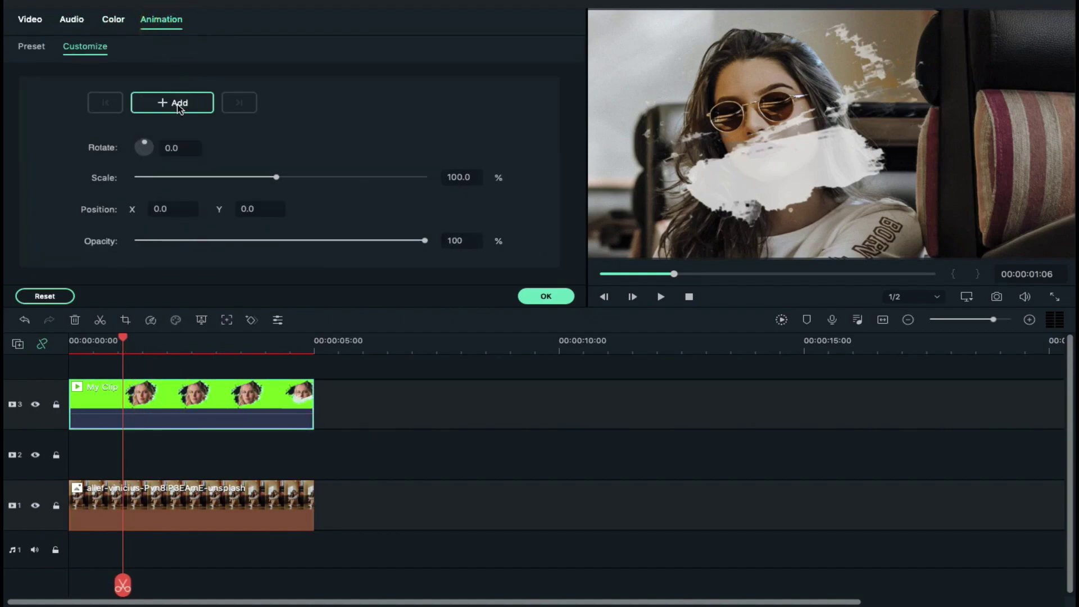
pyautogui.click(179, 104)
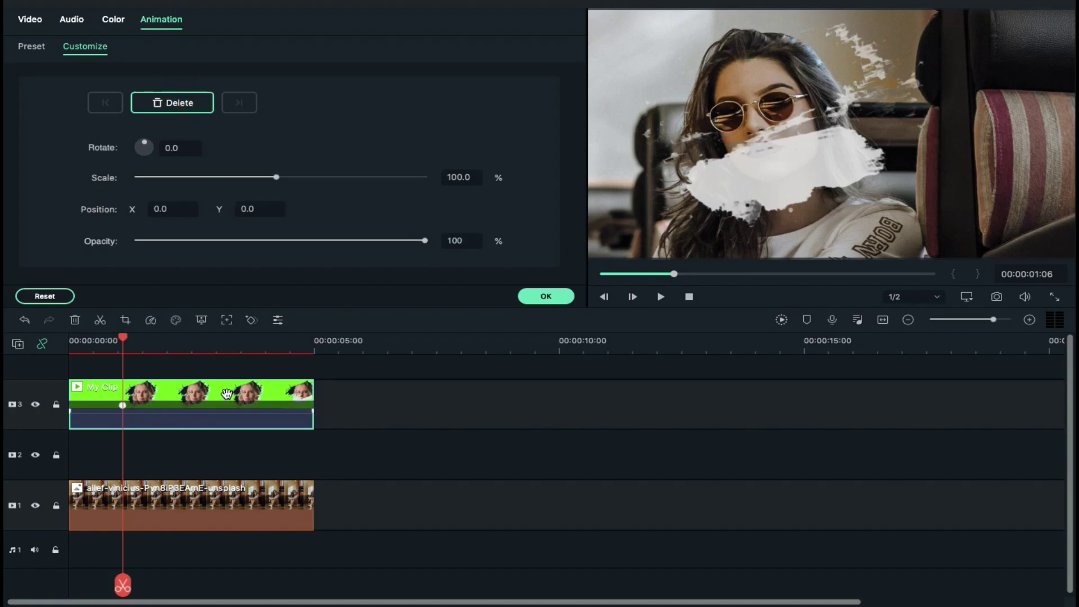
# At 1:26, shrink My Clip to 85% and move it to X 346, Y -170
pyautogui.moveTo(128, 340); pyautogui.dragTo(144, 345)
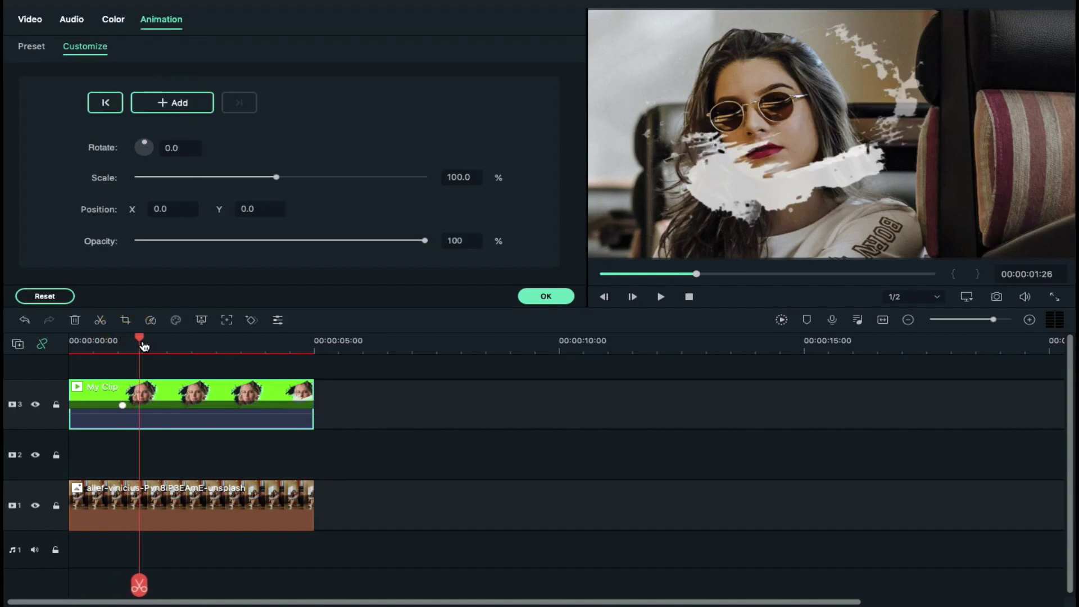
pyautogui.moveTo(277, 177); pyautogui.dragTo(253, 179)
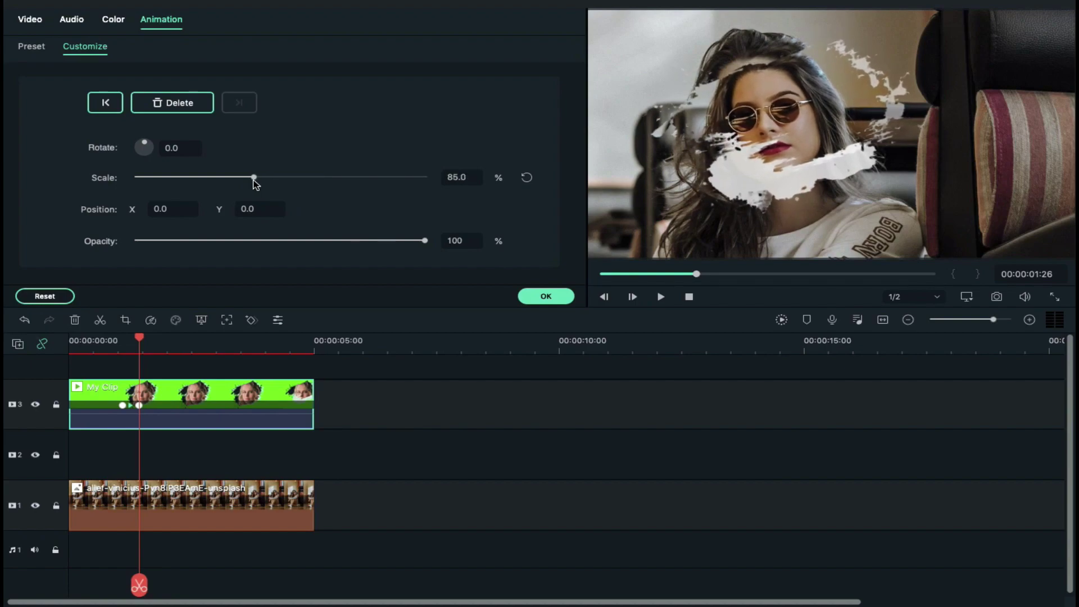
pyautogui.click(241, 209)
pyautogui.write('-92')
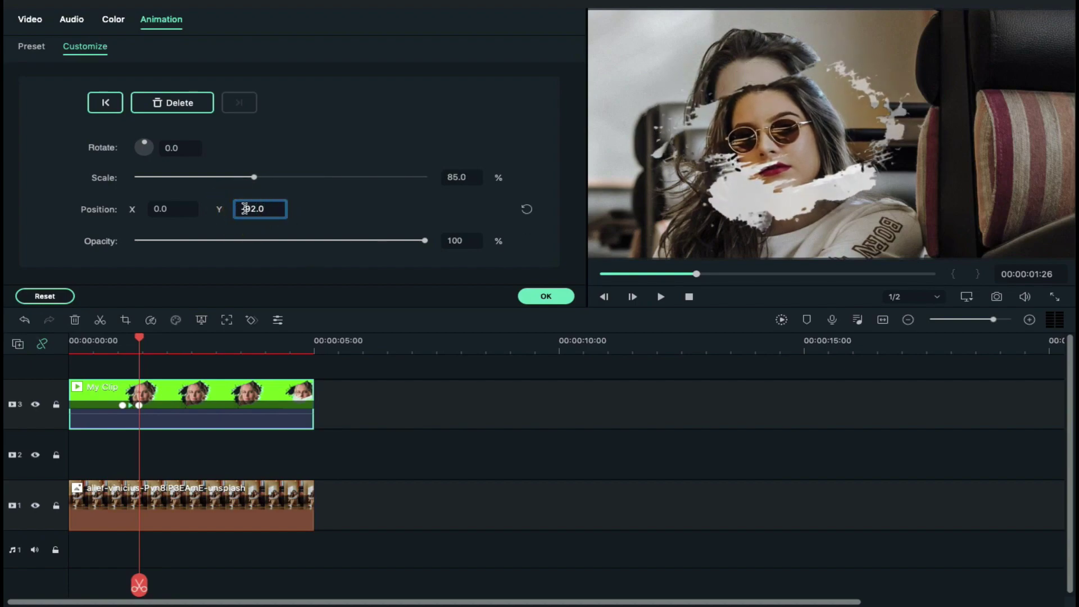
pyautogui.moveTo(246, 209); pyautogui.dragTo(483, 233)
# Move My Clip to a higher track and place the BG2 light-streak clip on track 2
pyautogui.click(546, 297)
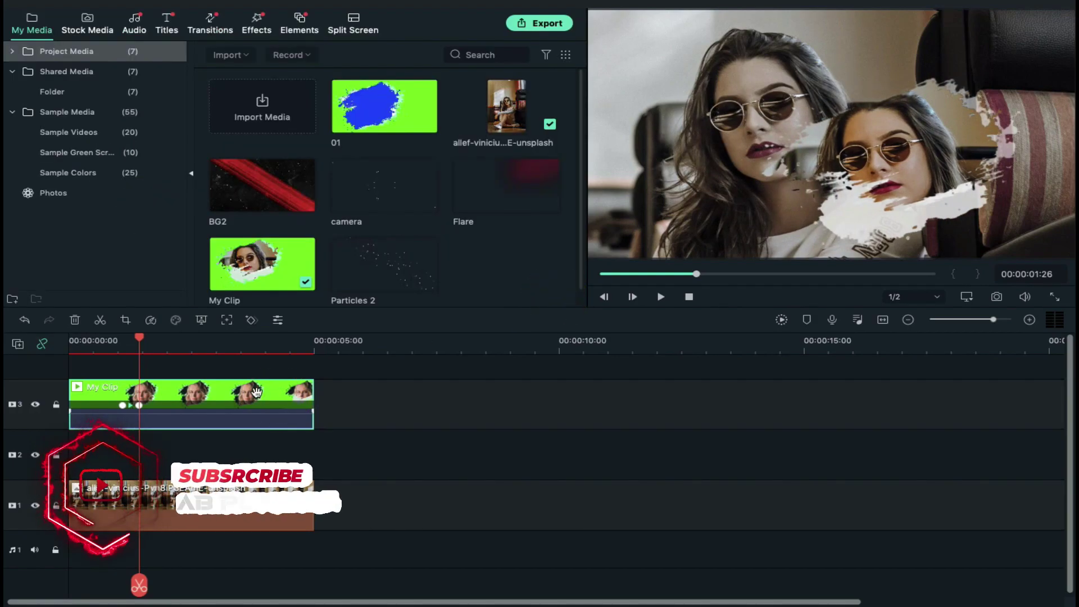
pyautogui.moveTo(259, 394); pyautogui.dragTo(229, 354)
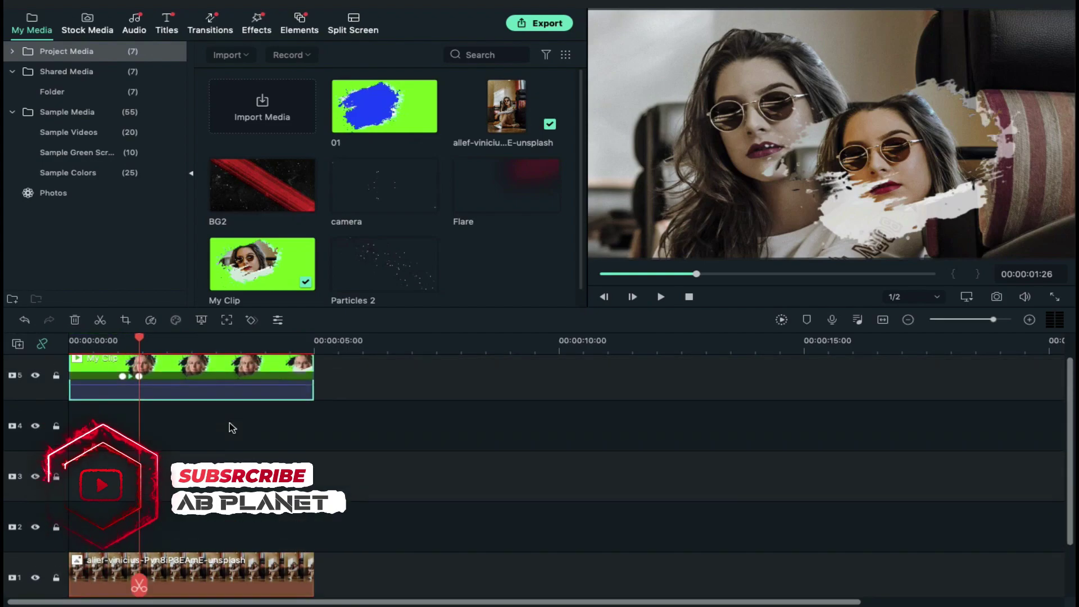
pyautogui.moveTo(258, 176); pyautogui.dragTo(75, 509)
# Set BG2's compositing blending mode to Screen
pyautogui.doubleClick(194, 518)
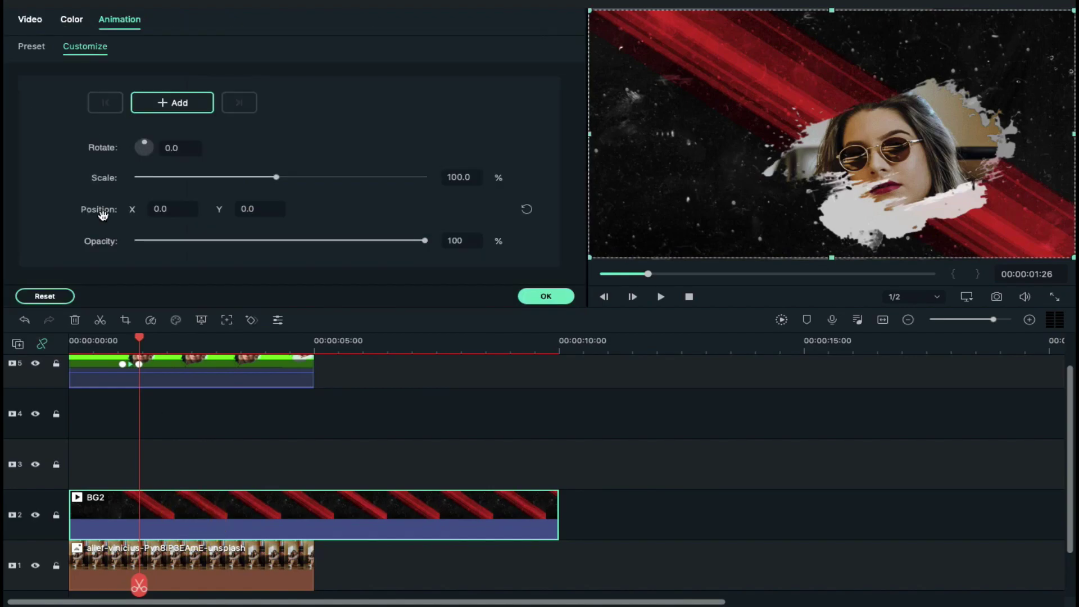
pyautogui.click(30, 19)
pyautogui.scroll(-5, 187, 152)
pyautogui.click(188, 152)
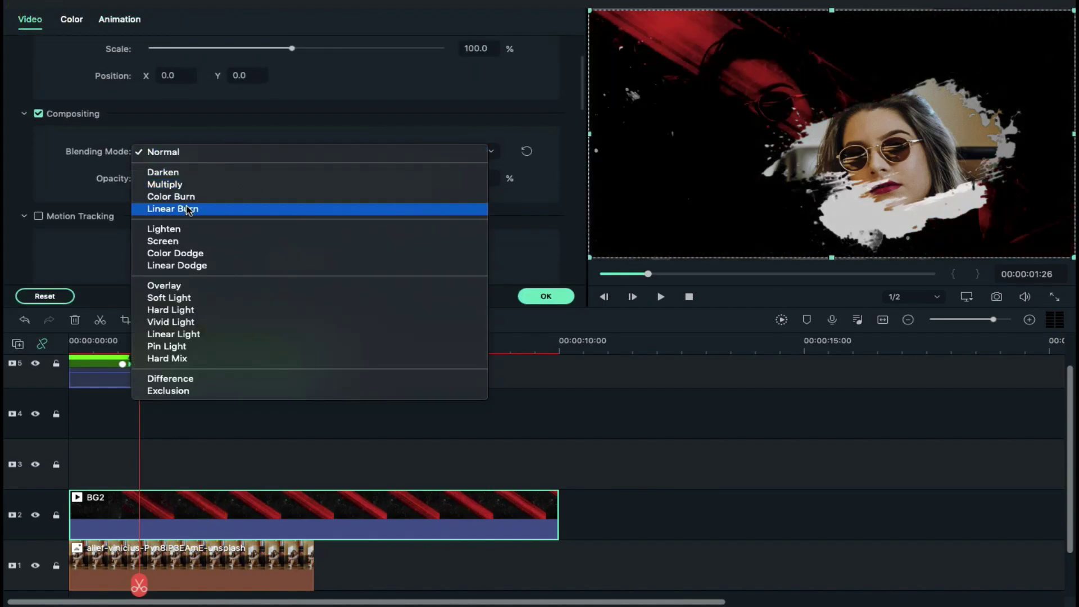
pyautogui.click(189, 242)
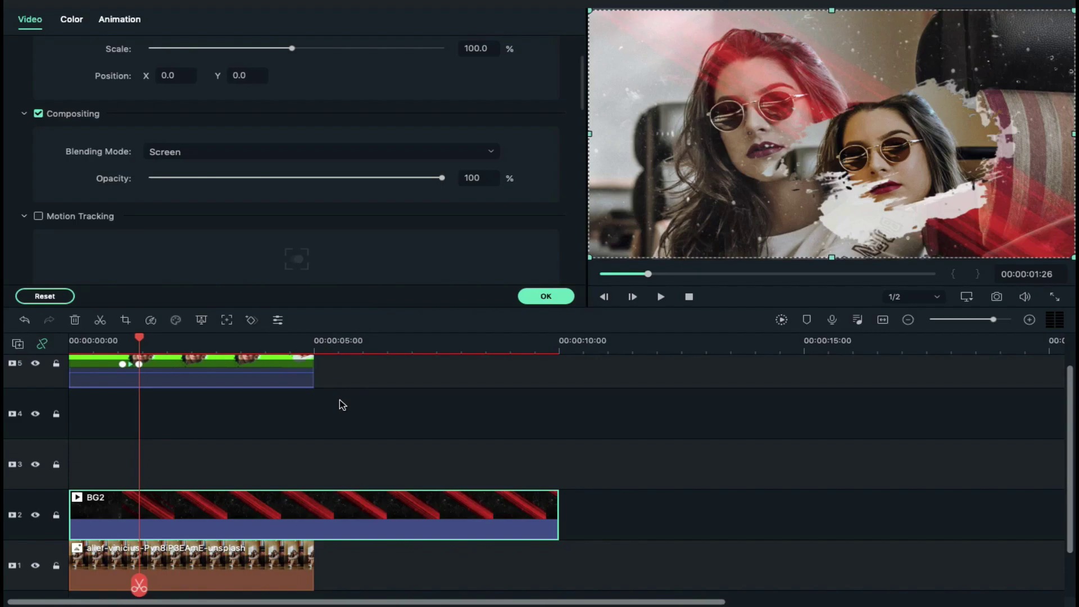
# Trim BG2 to 5 seconds, then add Particles 2 on track 4 trimmed to 5 seconds
pyautogui.moveTo(558, 507); pyautogui.dragTo(314, 507)
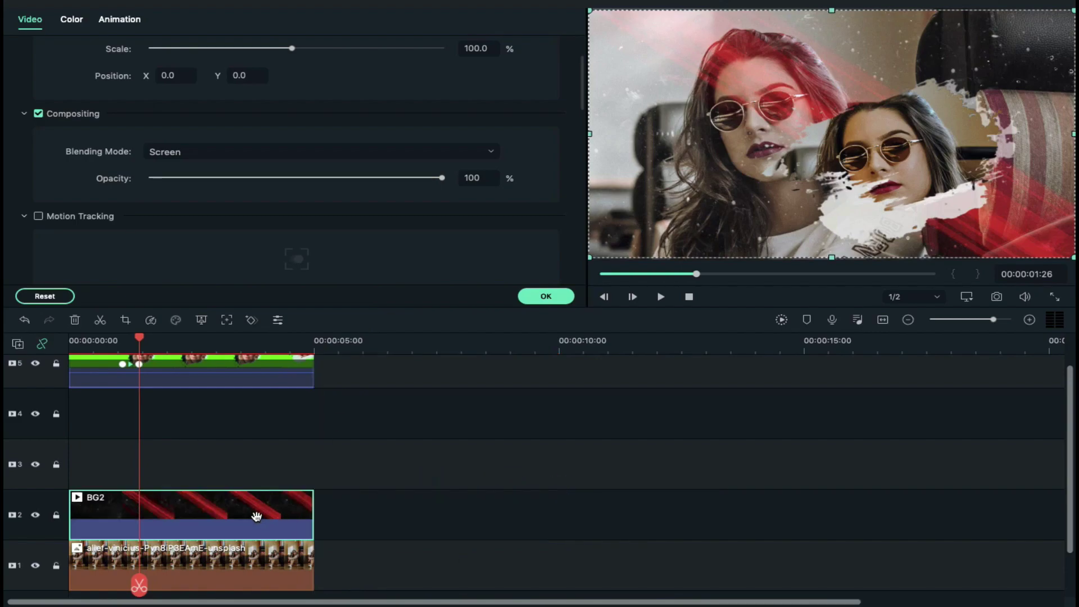
pyautogui.click(545, 297)
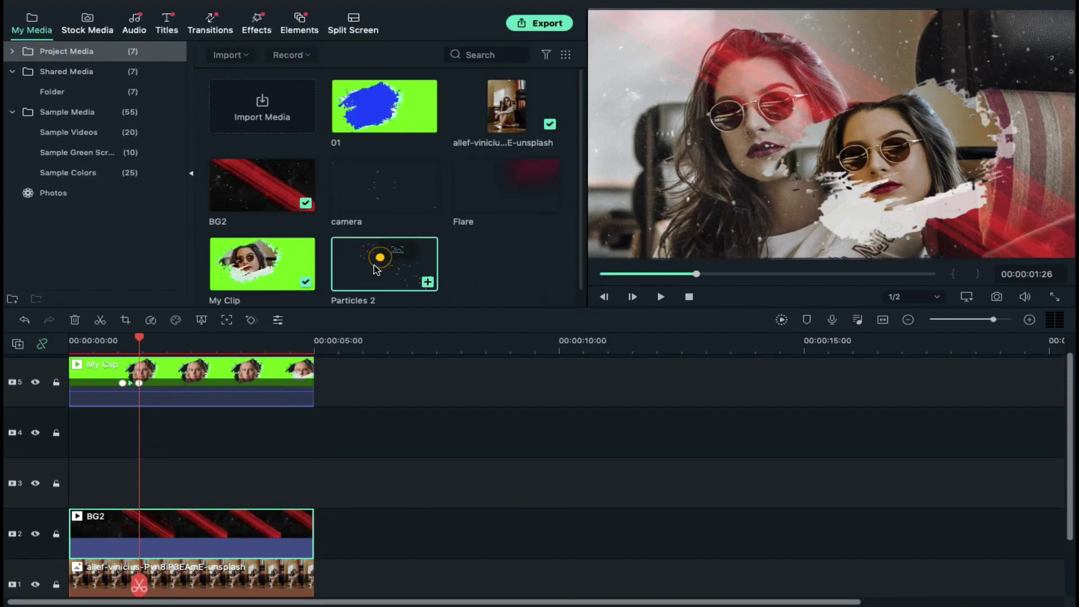
pyautogui.moveTo(376, 270); pyautogui.dragTo(72, 434)
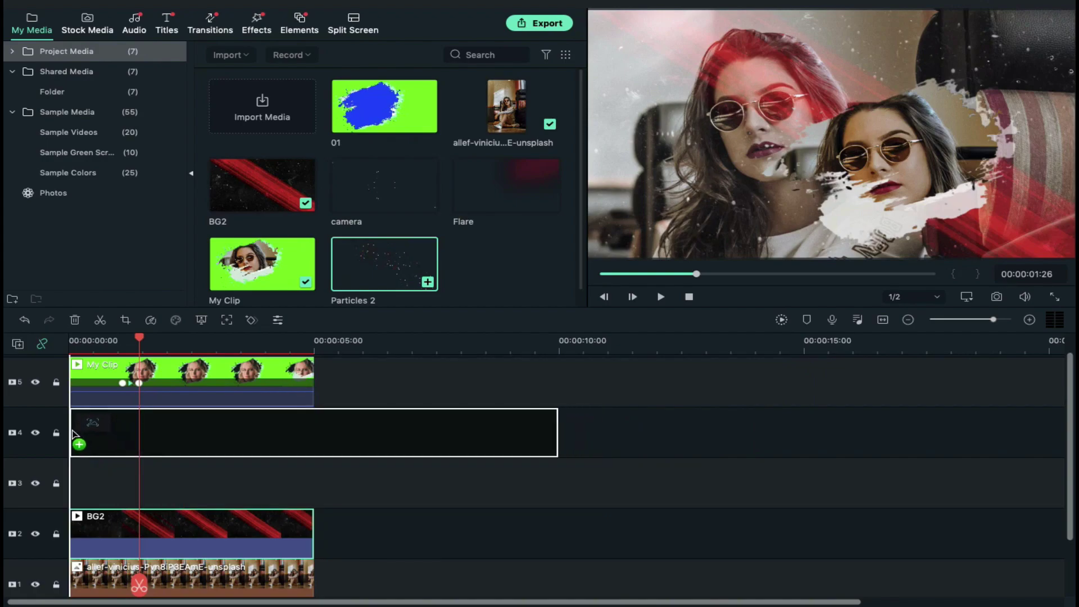
pyautogui.moveTo(202, 418); pyautogui.dragTo(203, 419)
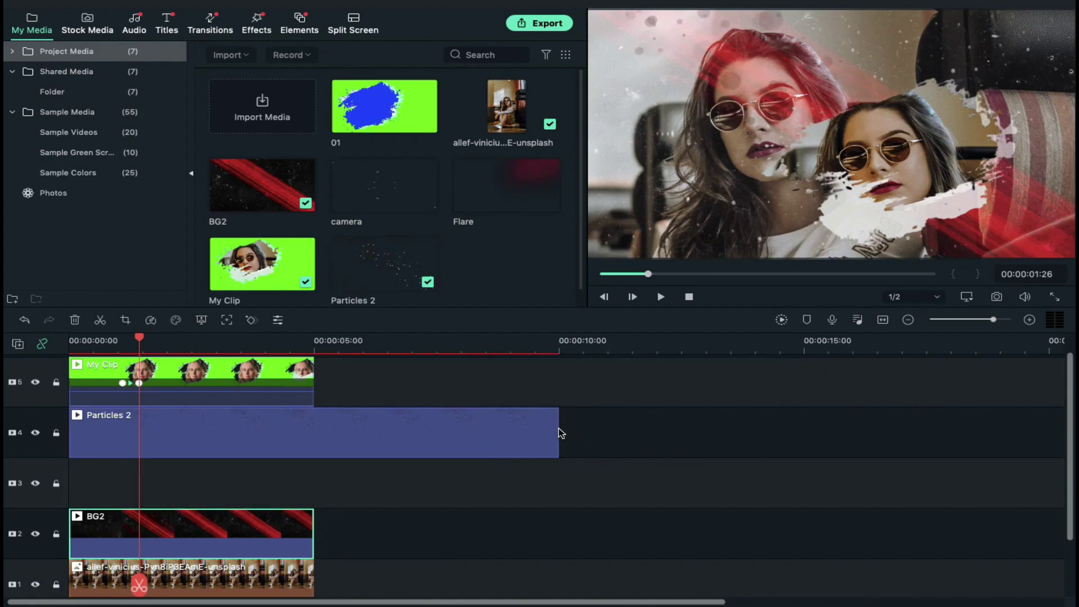
pyautogui.moveTo(556, 427); pyautogui.dragTo(309, 424)
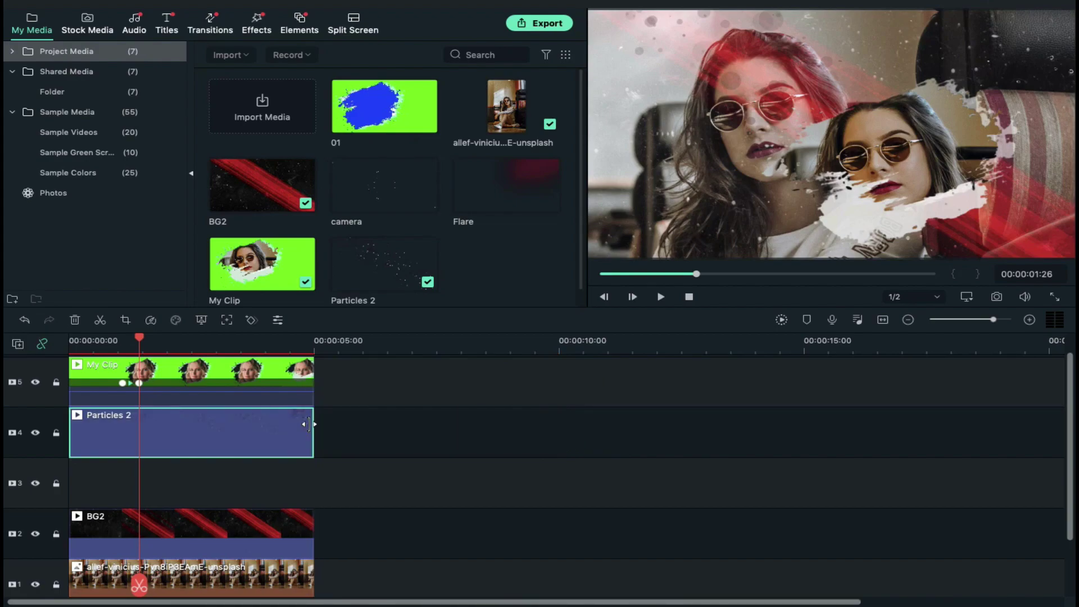
# Add the Flare clip on track 3 and trim it to 5 seconds
pyautogui.moveTo(480, 191); pyautogui.dragTo(79, 494)
pyautogui.moveTo(556, 480); pyautogui.dragTo(313, 479)
pyautogui.click(244, 477)
pyautogui.doubleClick(244, 476)
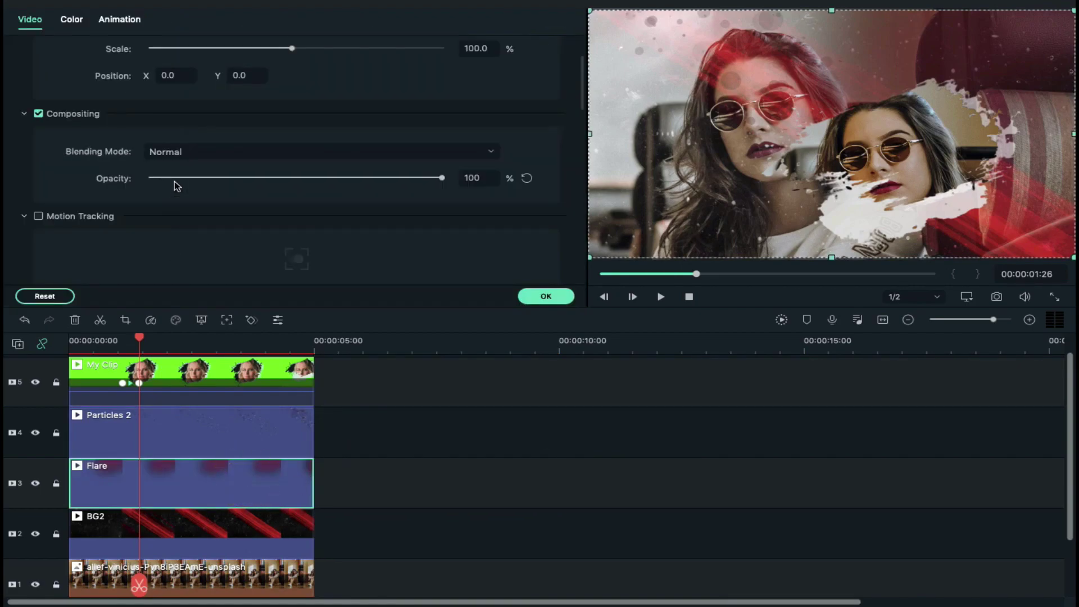
pyautogui.scroll(3, 174, 181)
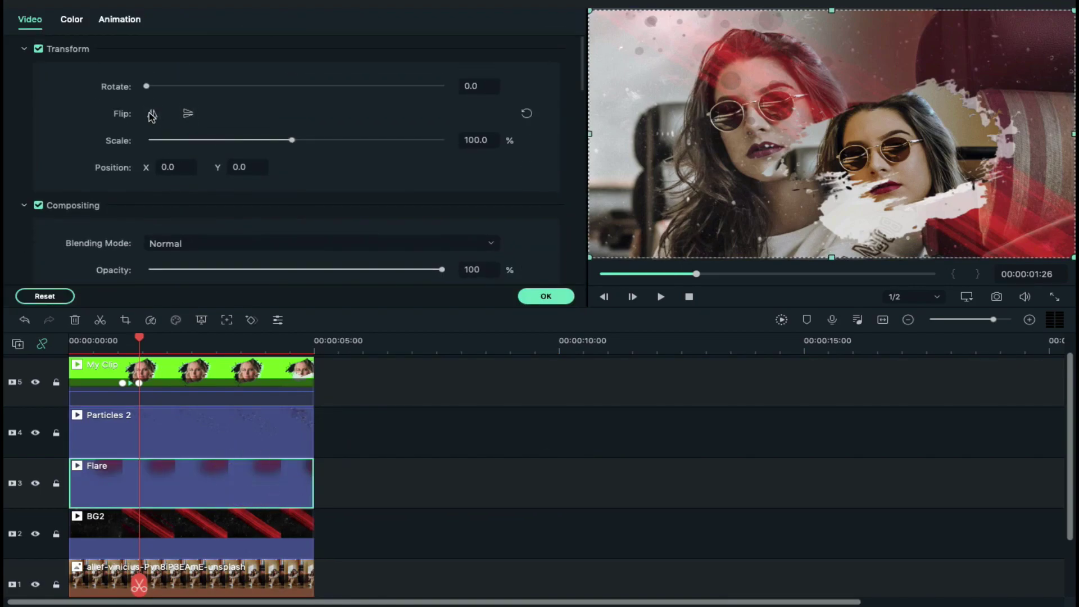
pyautogui.press('Escape')
pyautogui.click(164, 28)
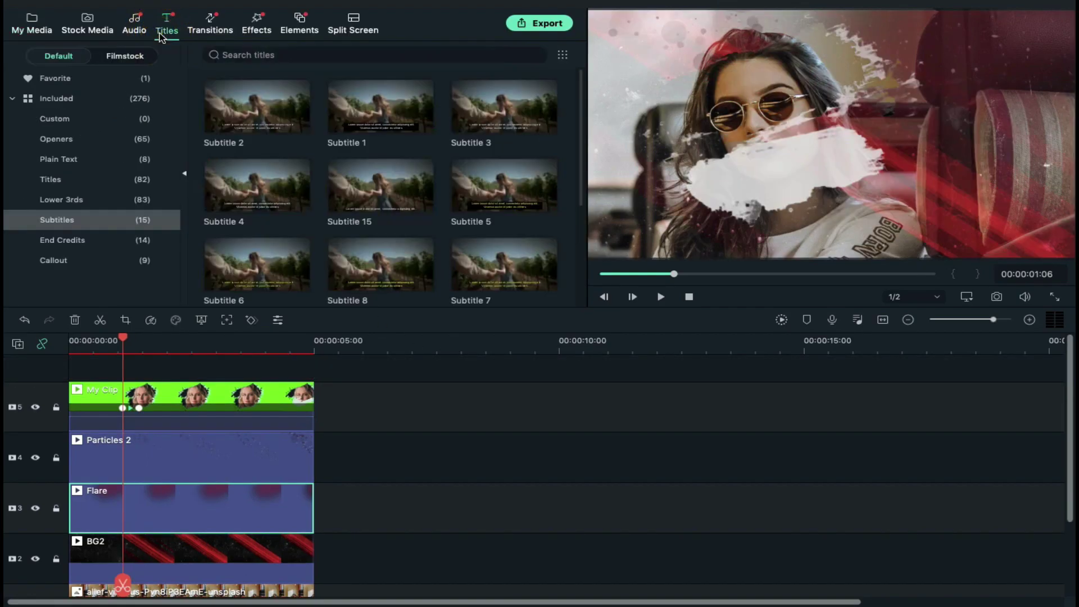
# Place Subtitle 1 on track 5 and open it in the advanced title editor
pyautogui.moveTo(380, 107); pyautogui.dragTo(458, 393)
pyautogui.click(518, 343)
pyautogui.doubleClick(559, 411)
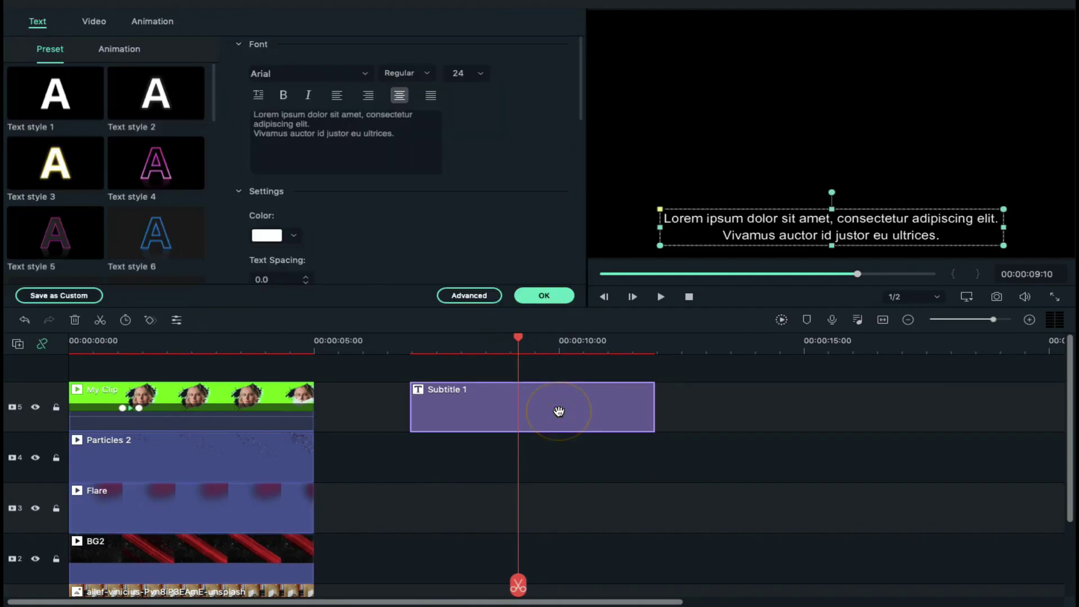
pyautogui.click(479, 297)
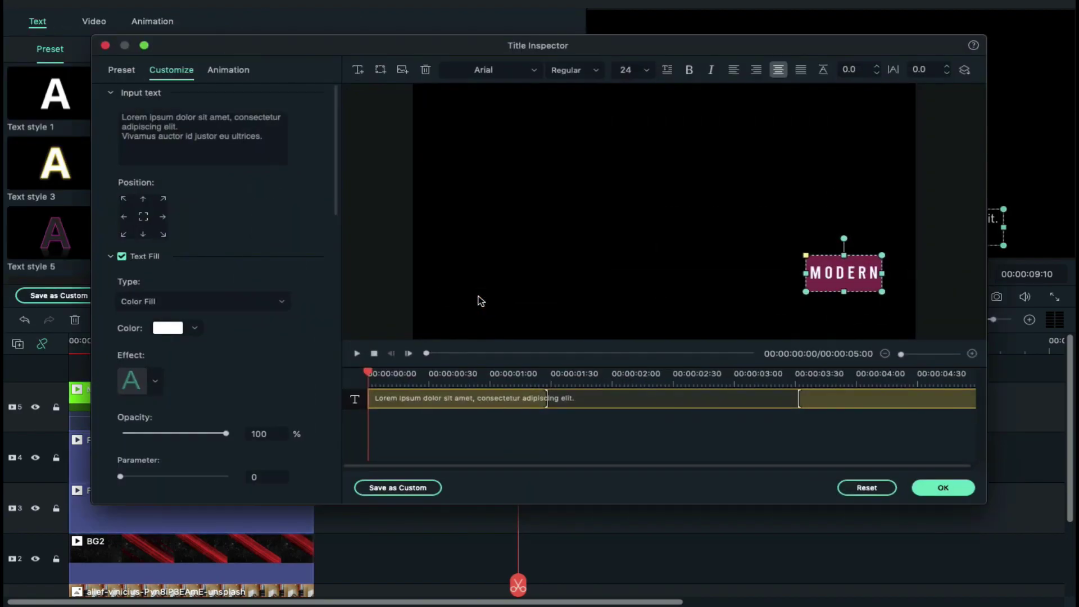
# Remove any text animation from the title
pyautogui.click(230, 70)
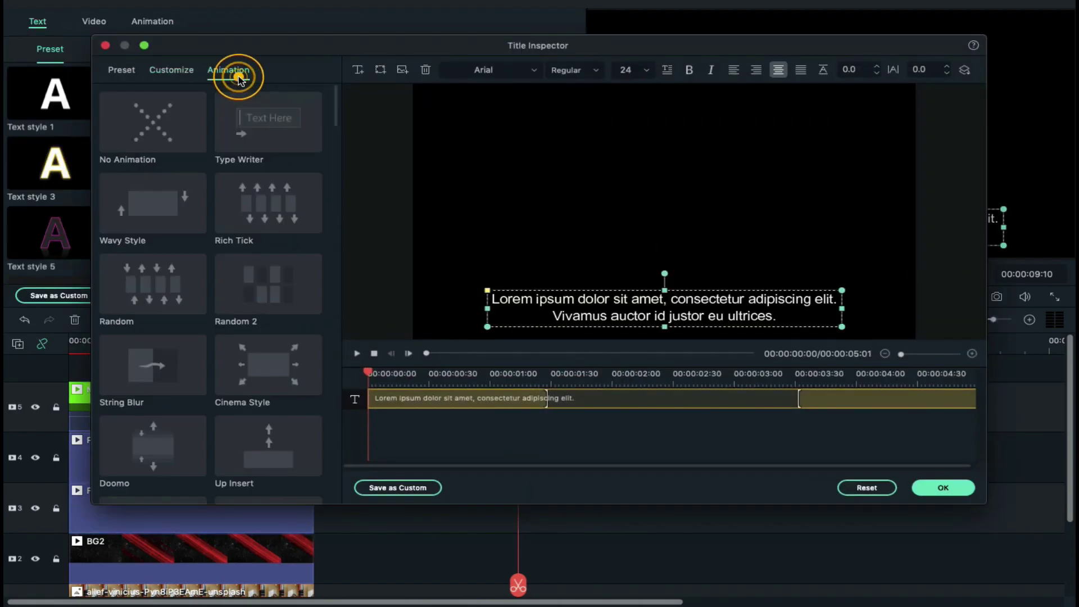
pyautogui.click(163, 119)
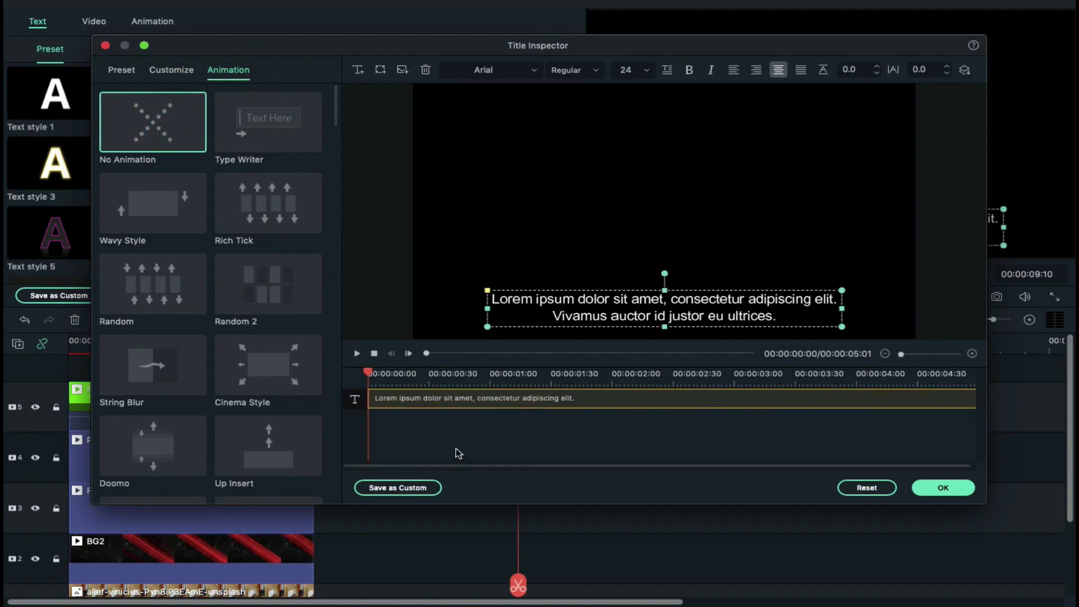
pyautogui.click(181, 73)
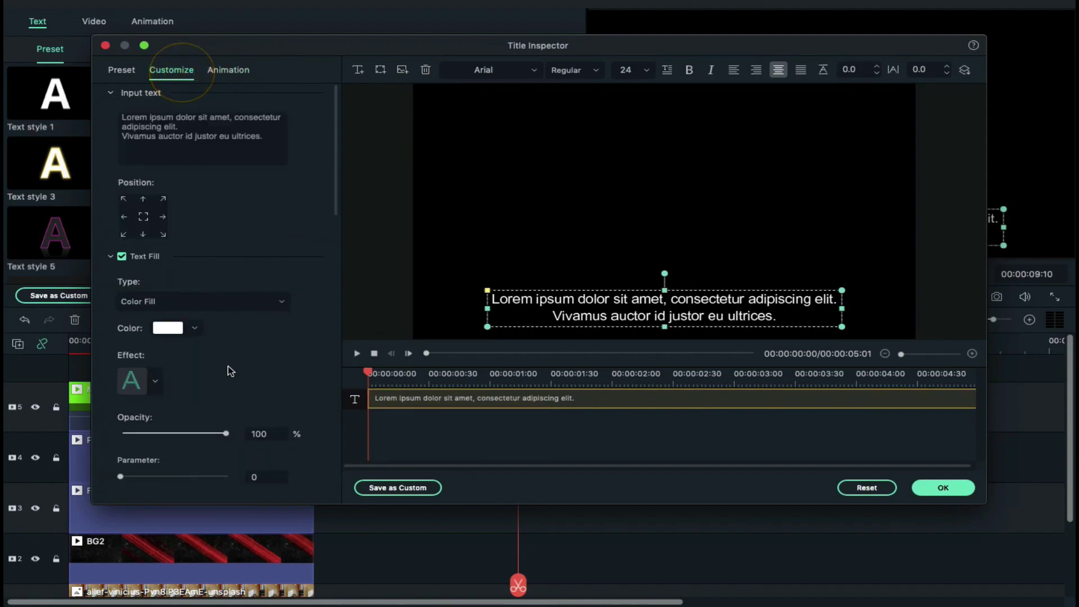
# Fill the title's shape with Turquoise and make its text black
pyautogui.scroll(-10, 231, 369)
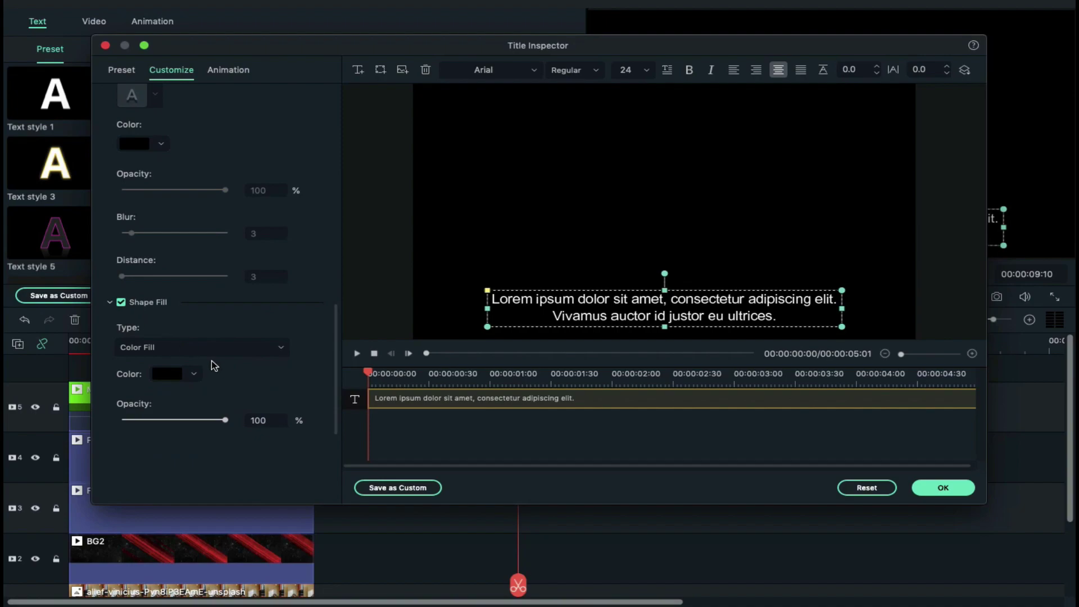
pyautogui.click(194, 375)
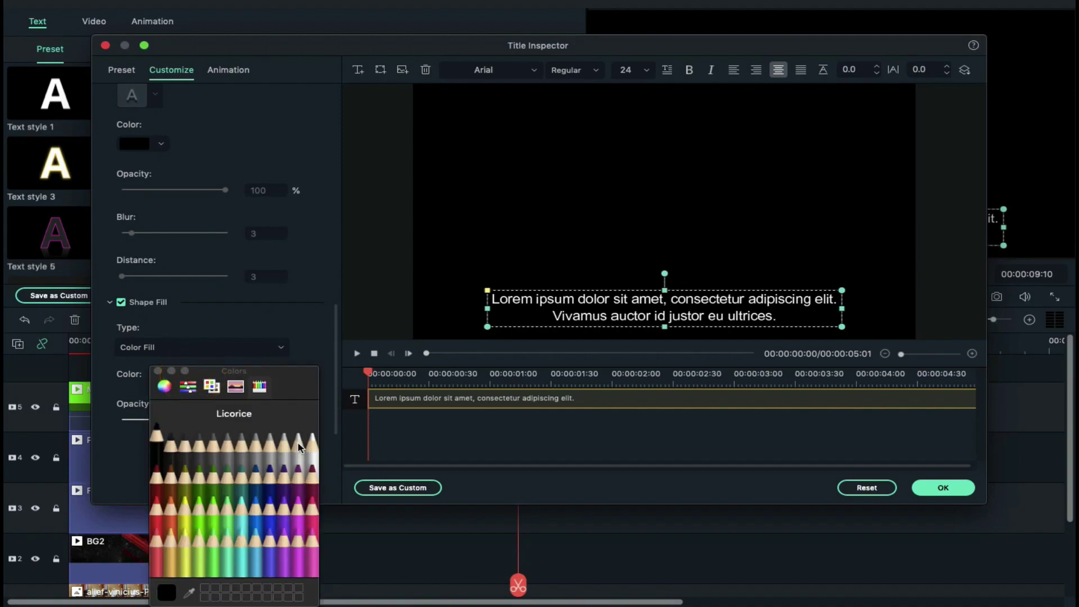
pyautogui.click(242, 518)
pyautogui.click(311, 262)
pyautogui.scroll(-6, 311, 261)
pyautogui.scroll(5, 165, 268)
pyautogui.click(194, 245)
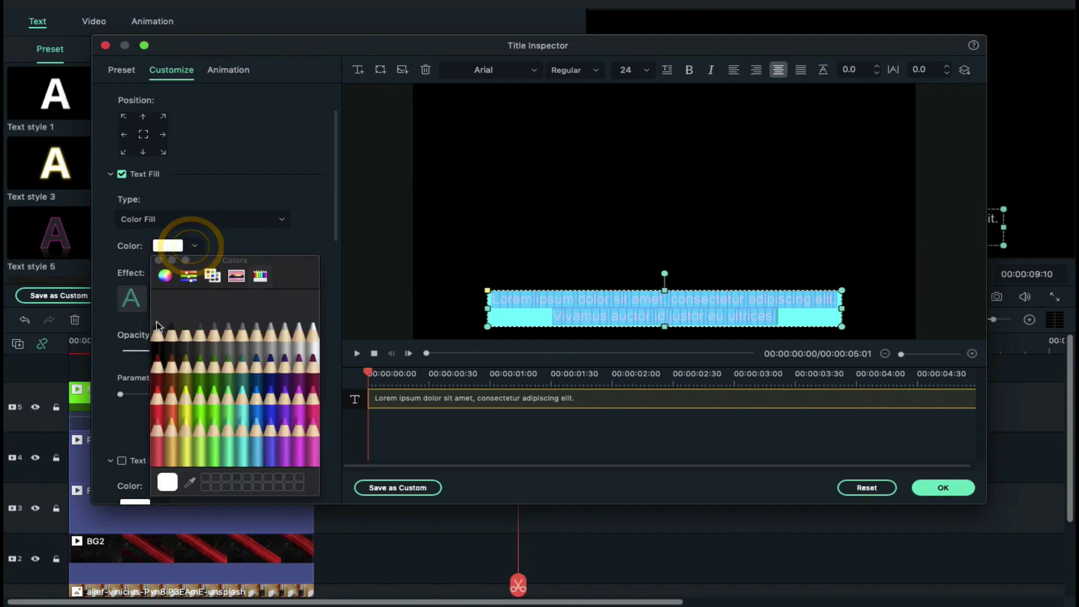
pyautogui.click(156, 323)
# Type MODERN in Bebas Neue at size 30, narrowing the box and moving it up-left
pyautogui.write('Bebas Neue Regular')
pyautogui.press('Return')
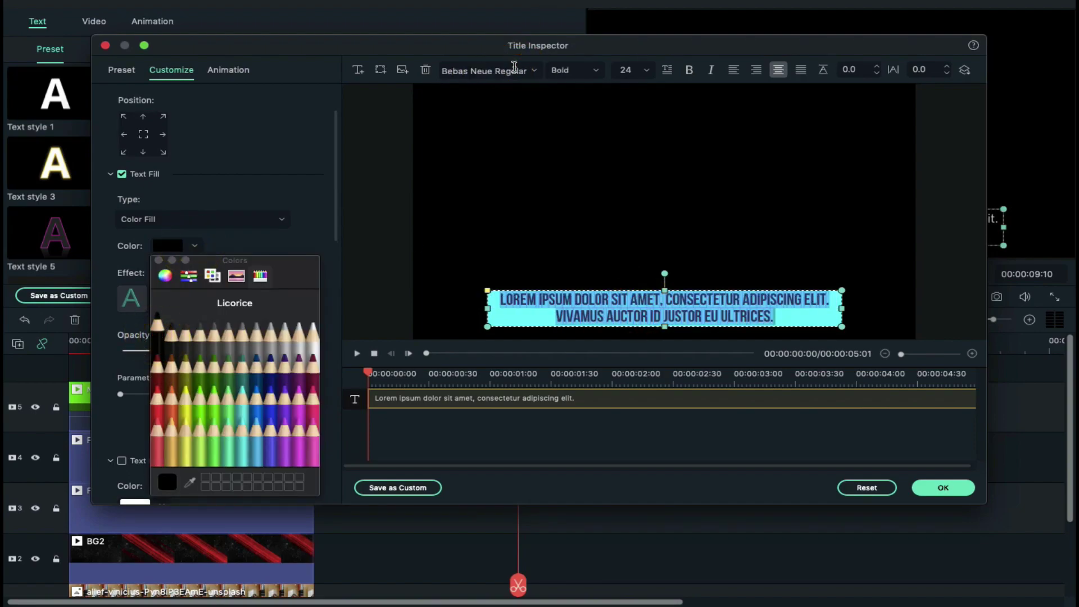
pyautogui.write('MODERN')
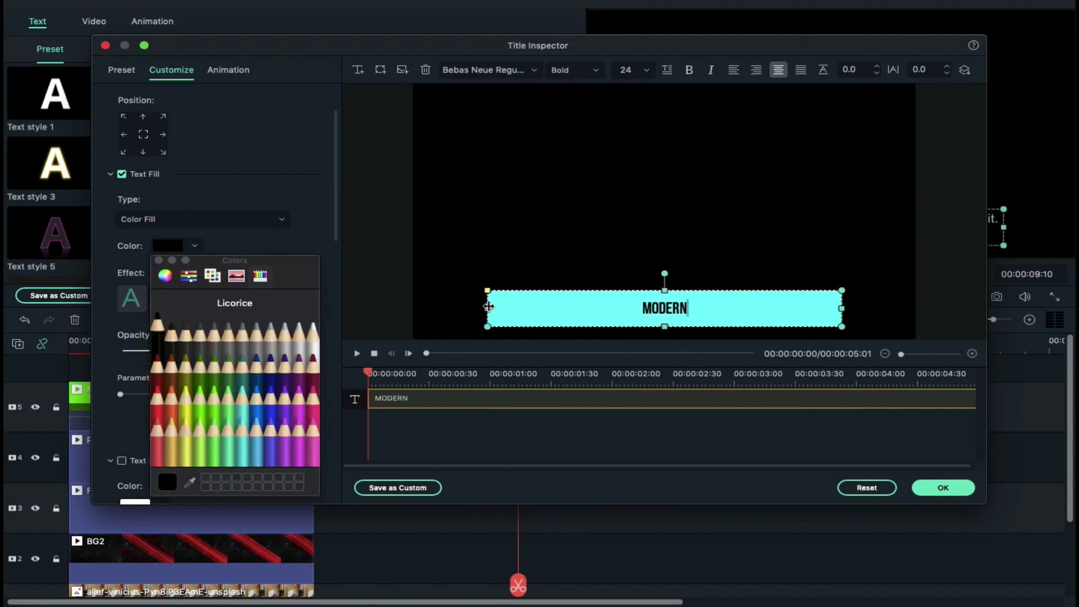
pyautogui.click(646, 70)
pyautogui.click(629, 215)
pyautogui.moveTo(841, 308); pyautogui.dragTo(571, 310)
pyautogui.moveTo(542, 289); pyautogui.dragTo(501, 265)
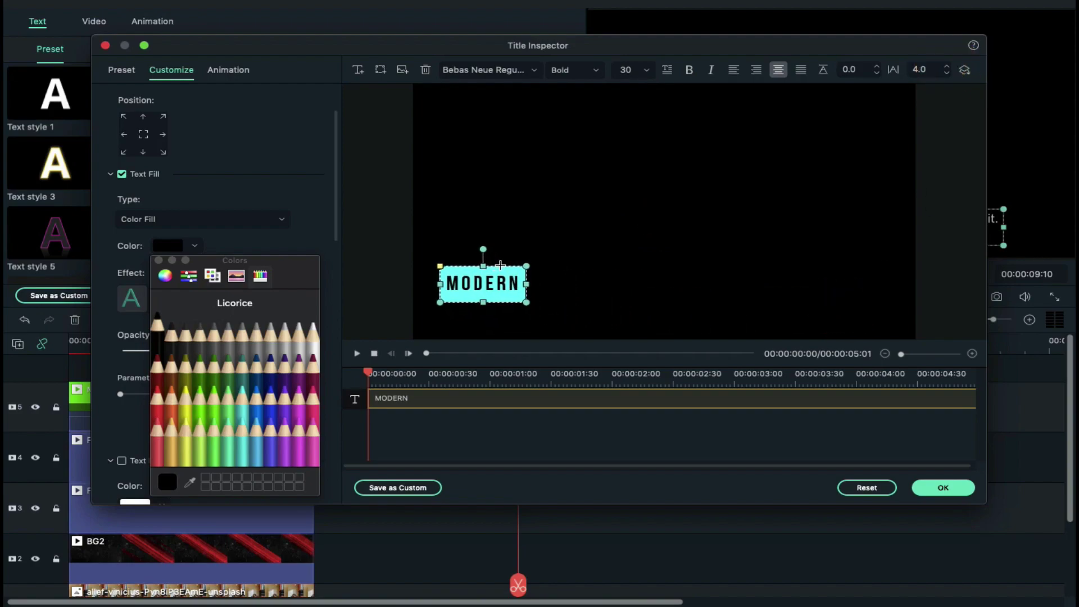
# Snapshot the MODERN title, then change the title's font weight to Light
pyautogui.click(928, 496)
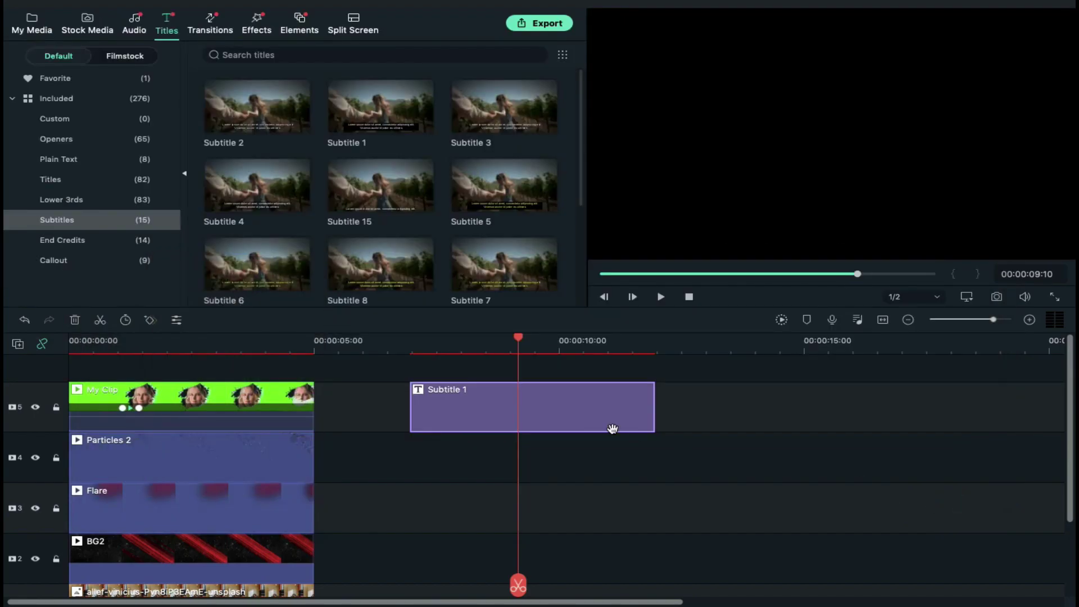
pyautogui.click(996, 297)
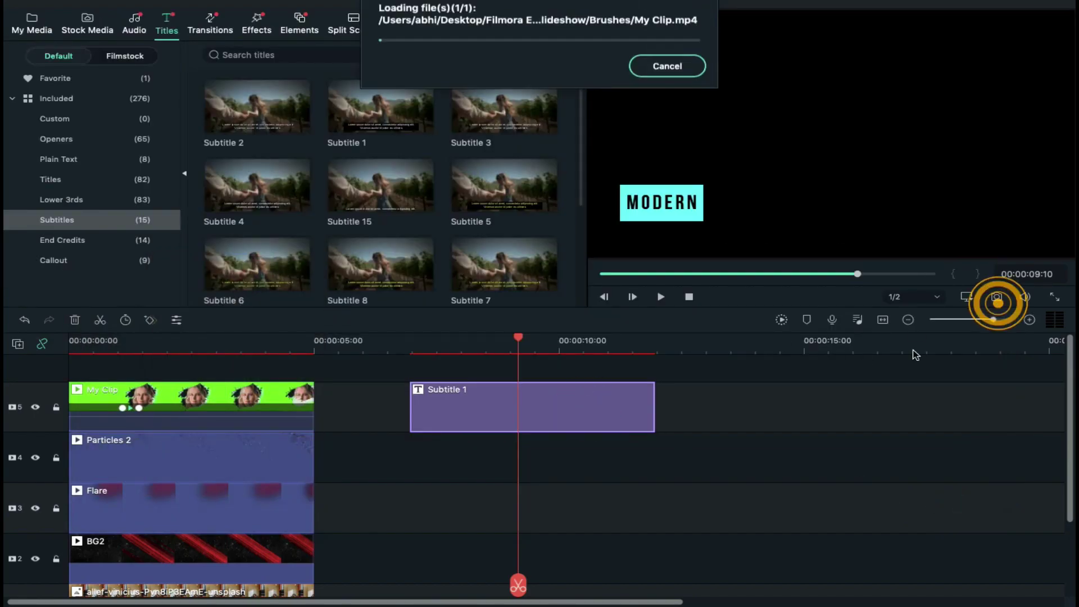
pyautogui.doubleClick(591, 415)
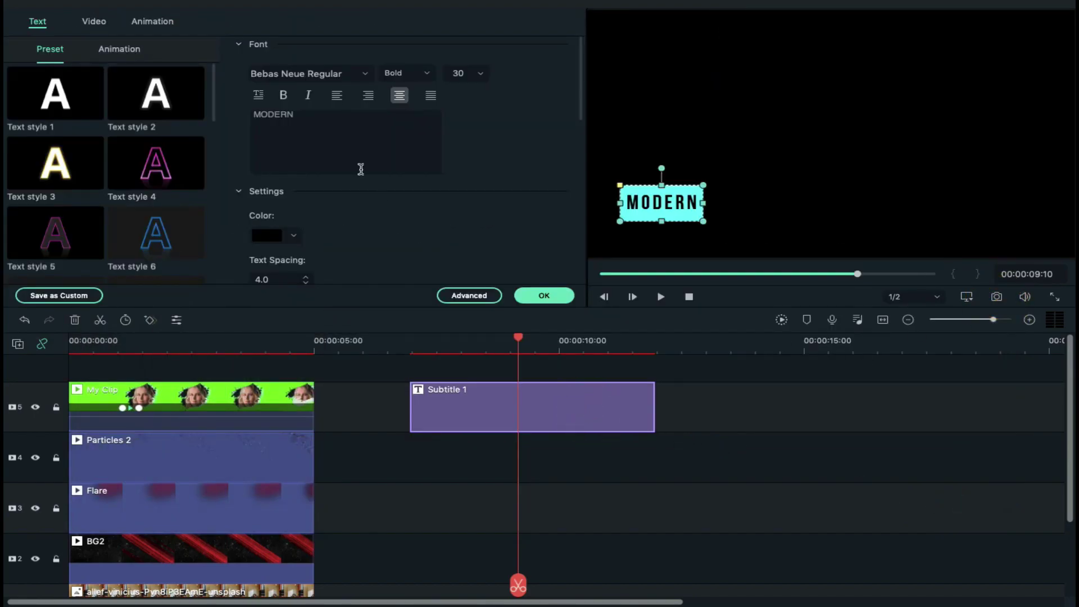
pyautogui.click(427, 74)
pyautogui.click(410, 122)
pyautogui.click(405, 73)
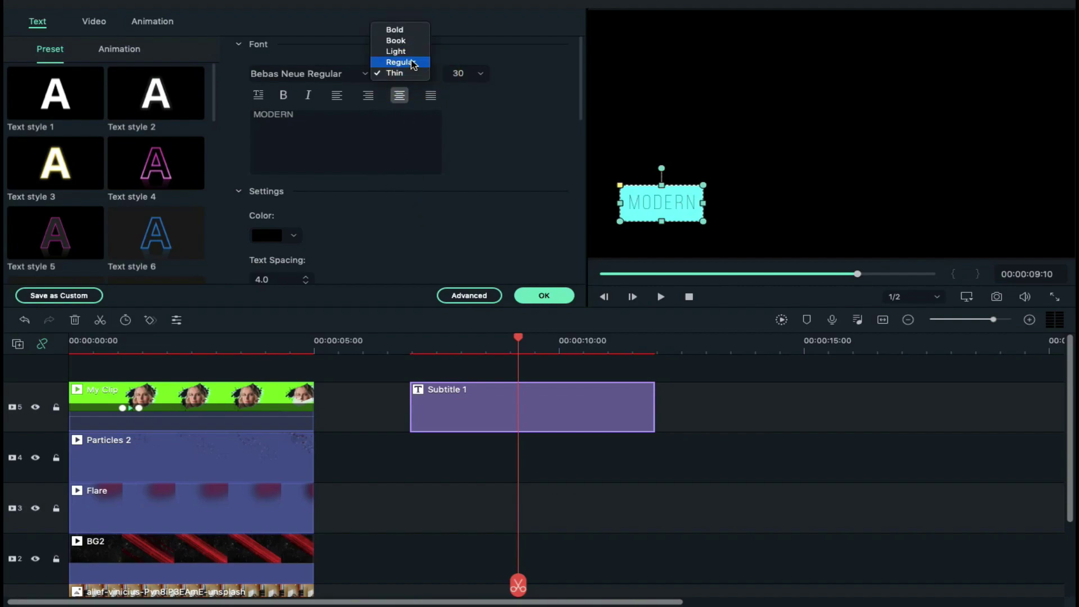
pyautogui.click(400, 58)
pyautogui.press('Return')
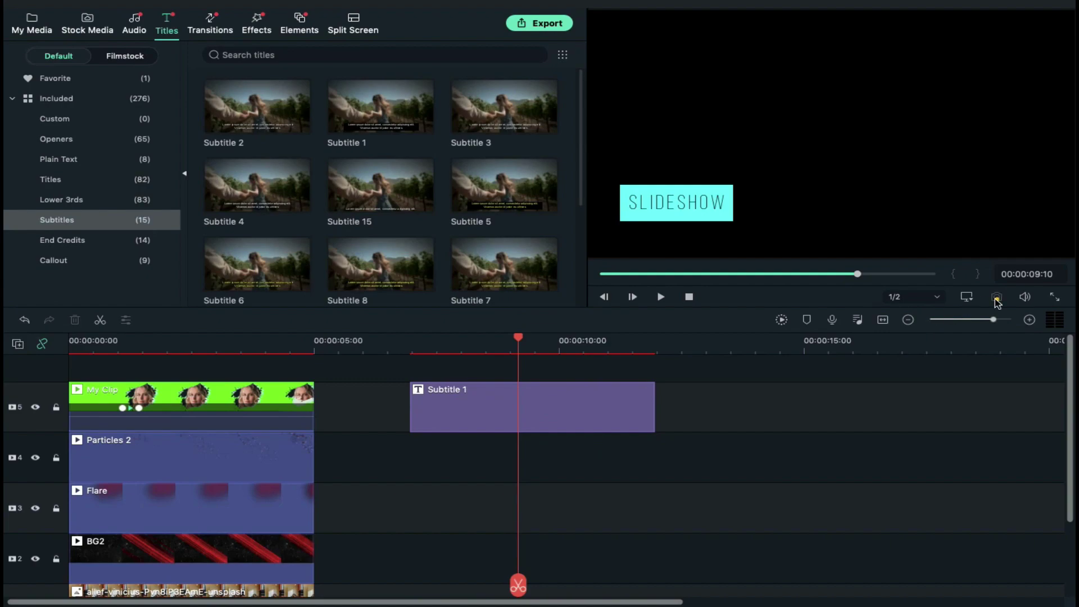
# Delete the subtitle clip and check My Clip's properties at 00:00:01:06
pyautogui.press('Delete')
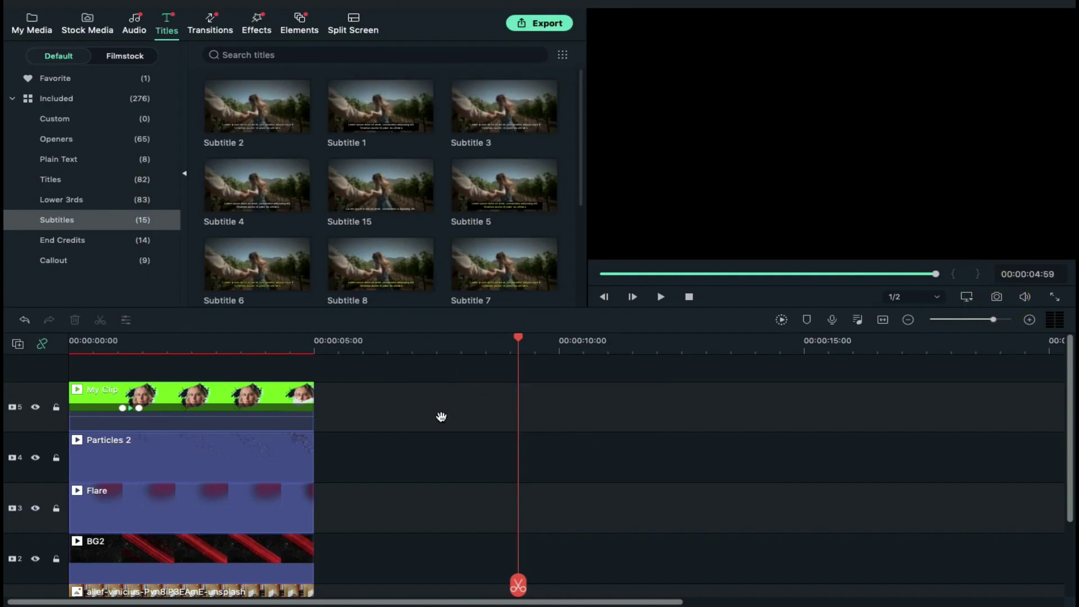
pyautogui.click(122, 407)
pyautogui.click(202, 386)
pyautogui.doubleClick(201, 386)
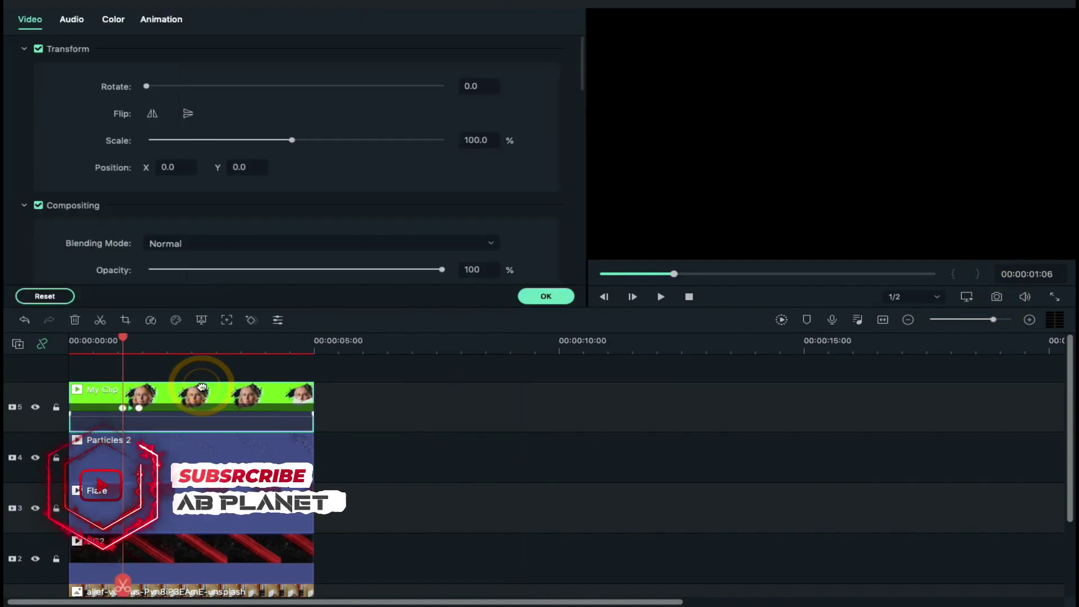
pyautogui.click(544, 293)
# Place the SLIDESHOW snapshot (Snapshot 21.09.49) on a track above My Clip, trimmed to 5 s
pyautogui.click(32, 23)
pyautogui.scroll(-3, 410, 197)
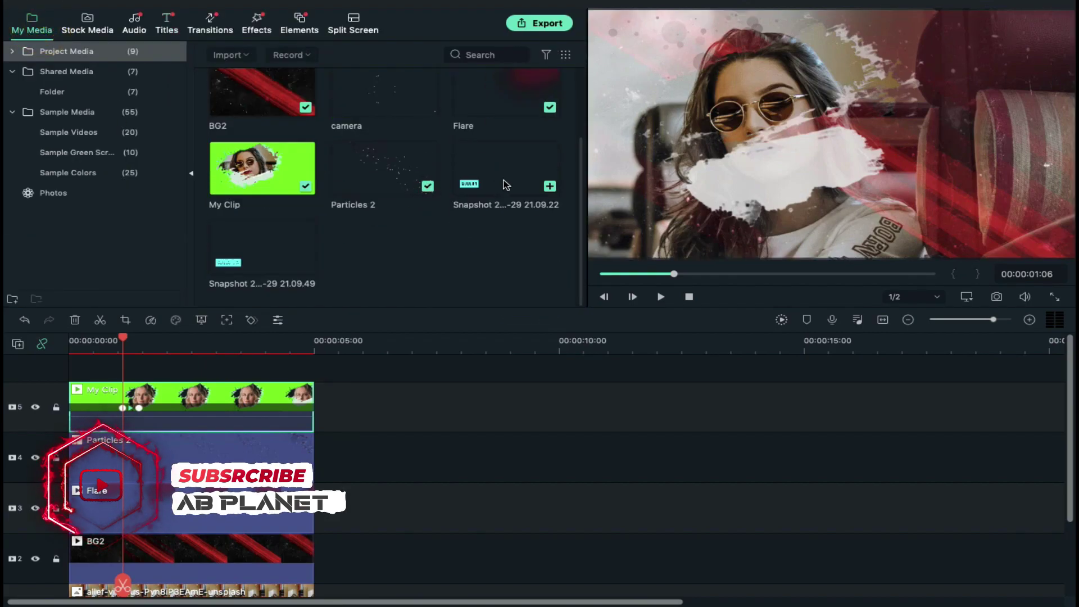
pyautogui.click(245, 259)
pyautogui.moveTo(245, 259); pyautogui.dragTo(127, 375)
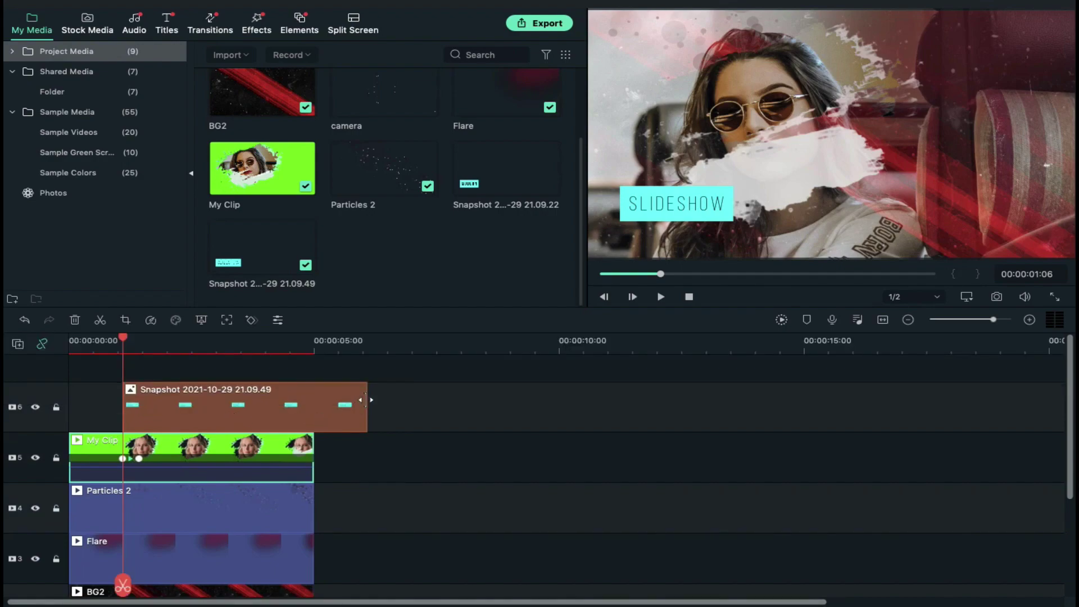
pyautogui.moveTo(365, 399); pyautogui.dragTo(313, 404)
# Keyframe the SLIDESHOW snapshot's scale from 250% down to 100% at 00:00:01:26
pyautogui.doubleClick(160, 408)
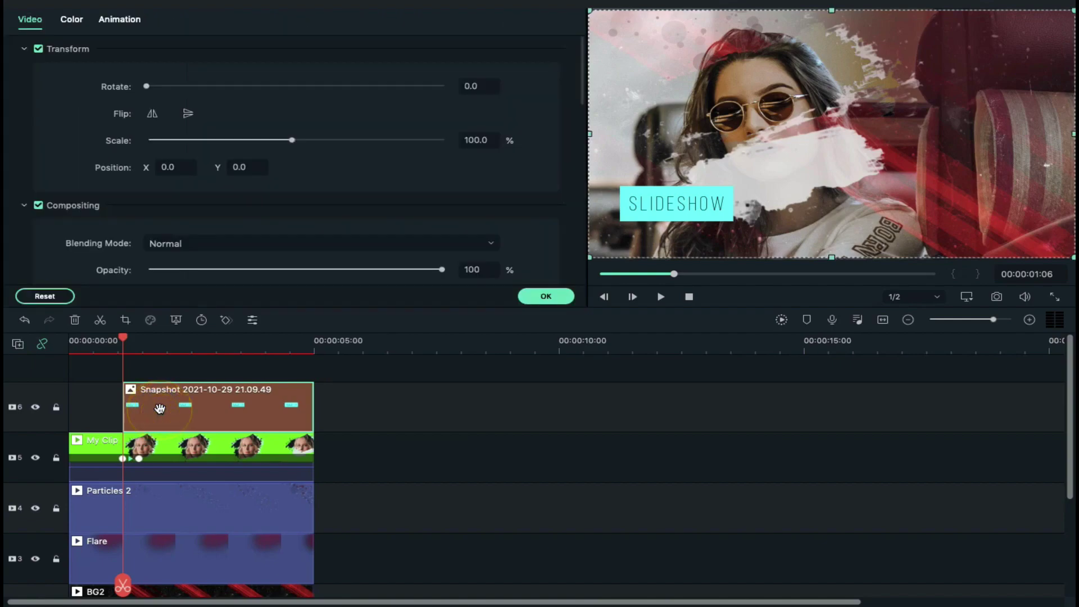
pyautogui.click(135, 20)
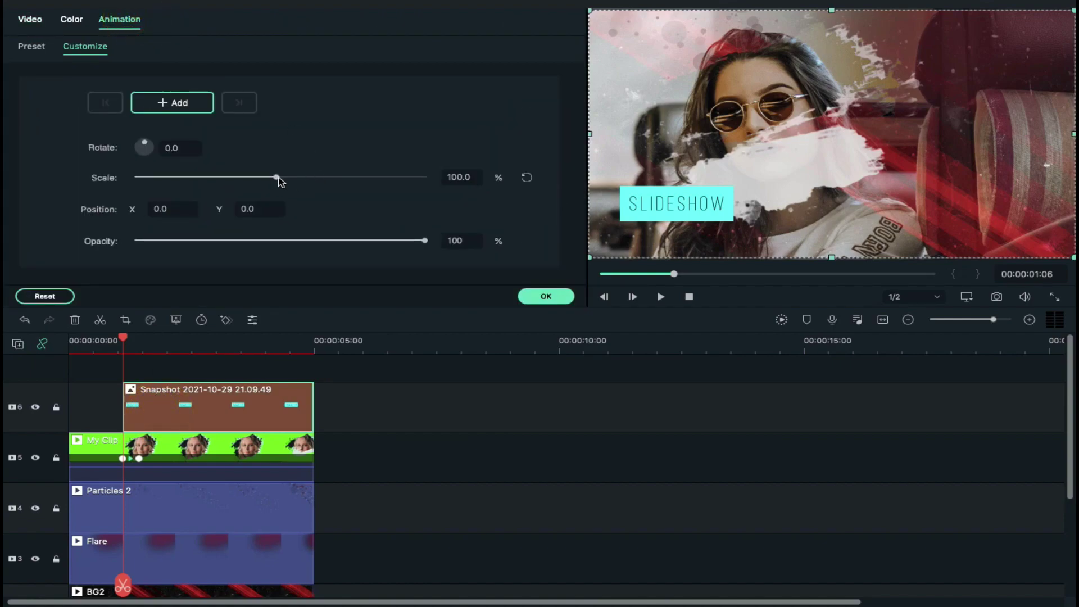
pyautogui.moveTo(278, 178); pyautogui.dragTo(325, 177)
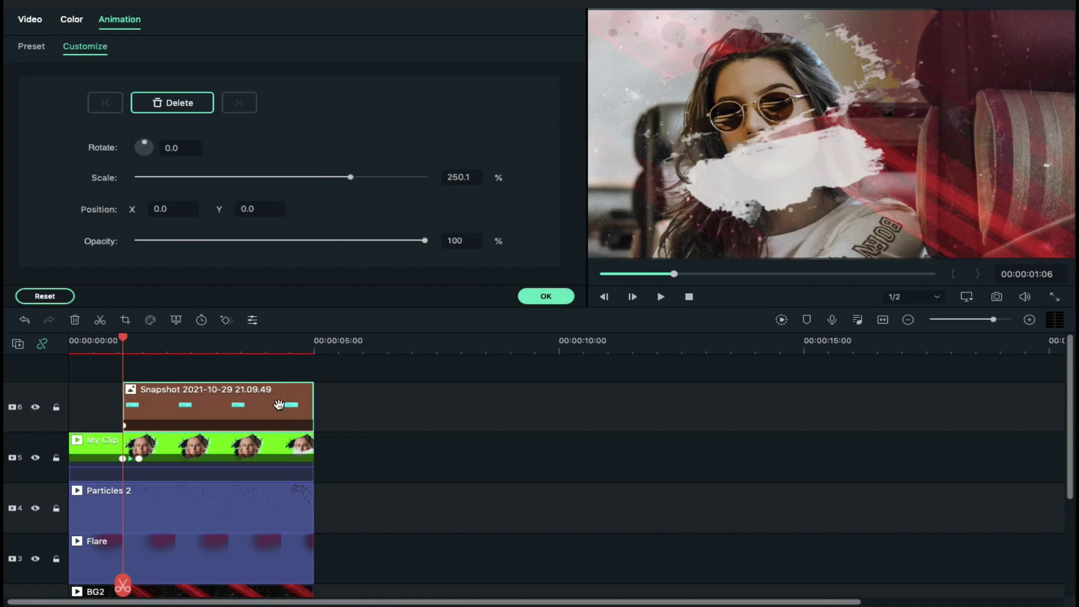
pyautogui.click(141, 462)
pyautogui.click(213, 401)
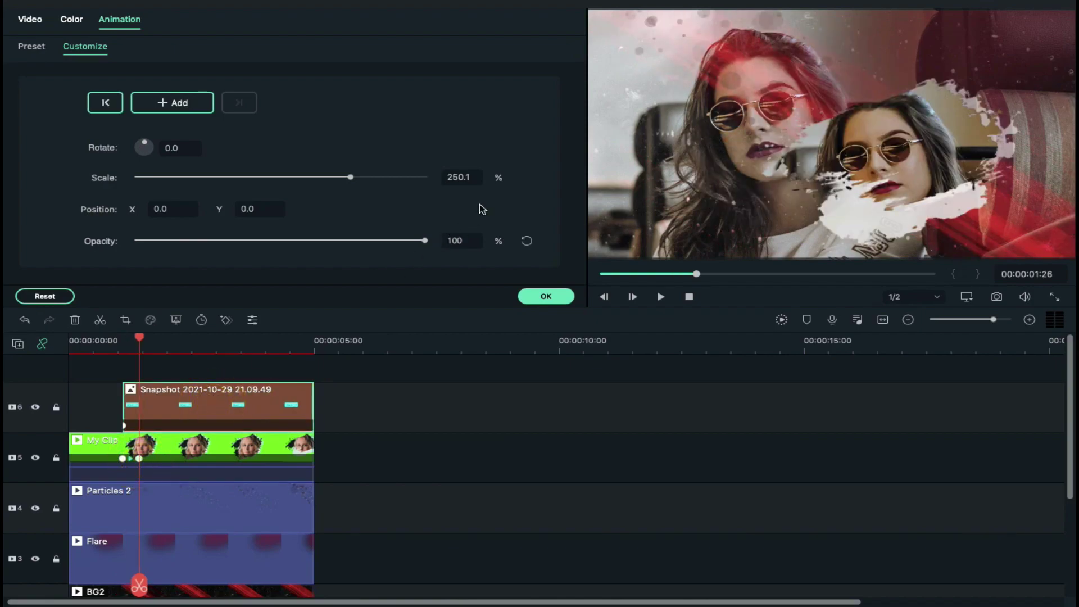
pyautogui.click(522, 180)
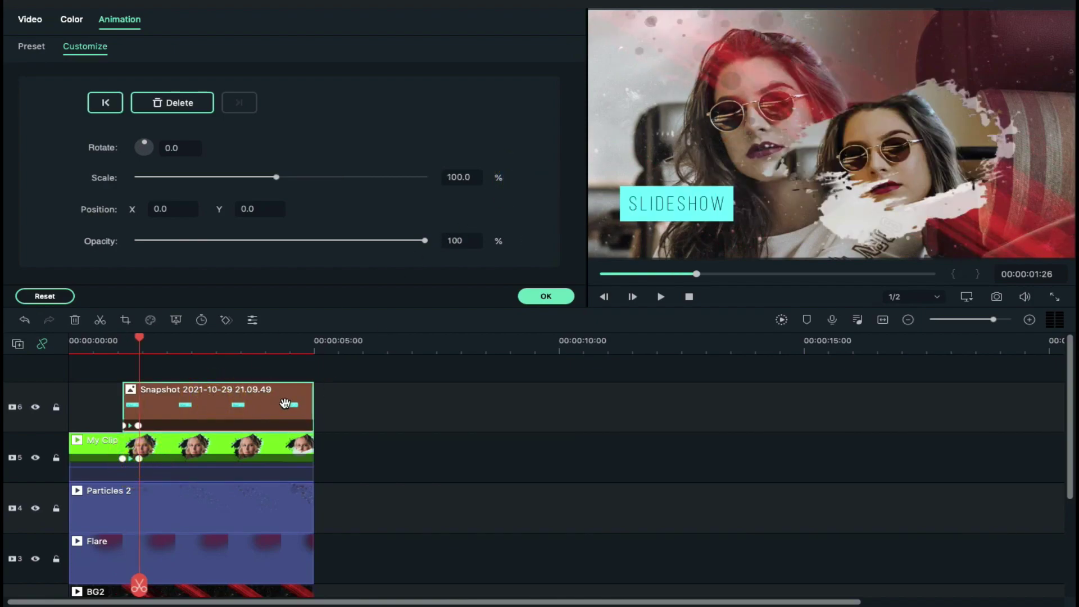
# Stack the MODERN snapshot on track 7 directly above SLIDESHOW, with the playhead at 00:00:03:45
pyautogui.click(571, 296)
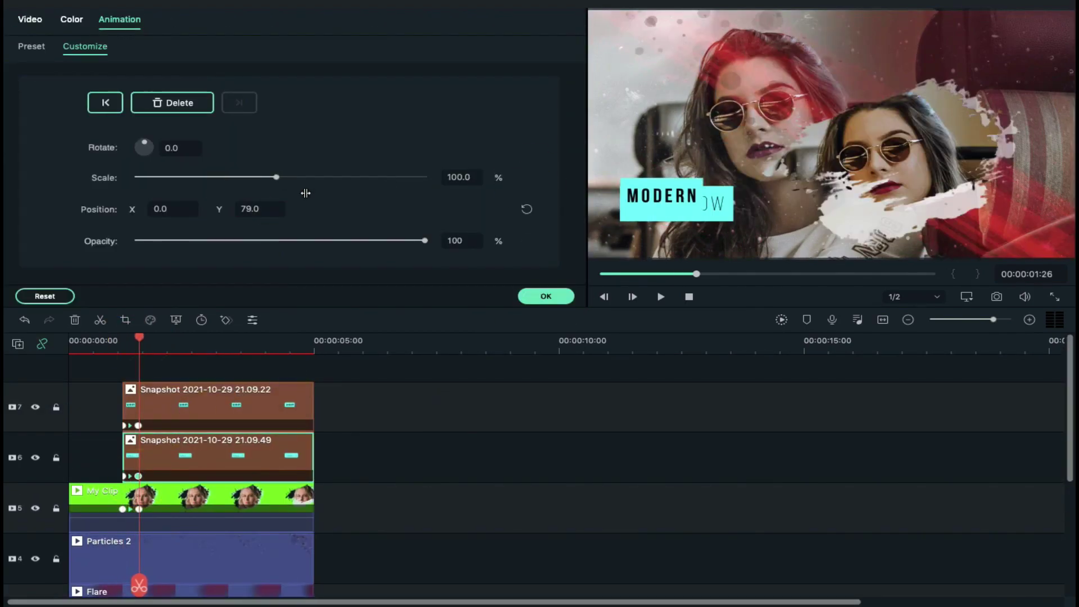
pyautogui.moveTo(305, 193); pyautogui.dragTo(149, 206)
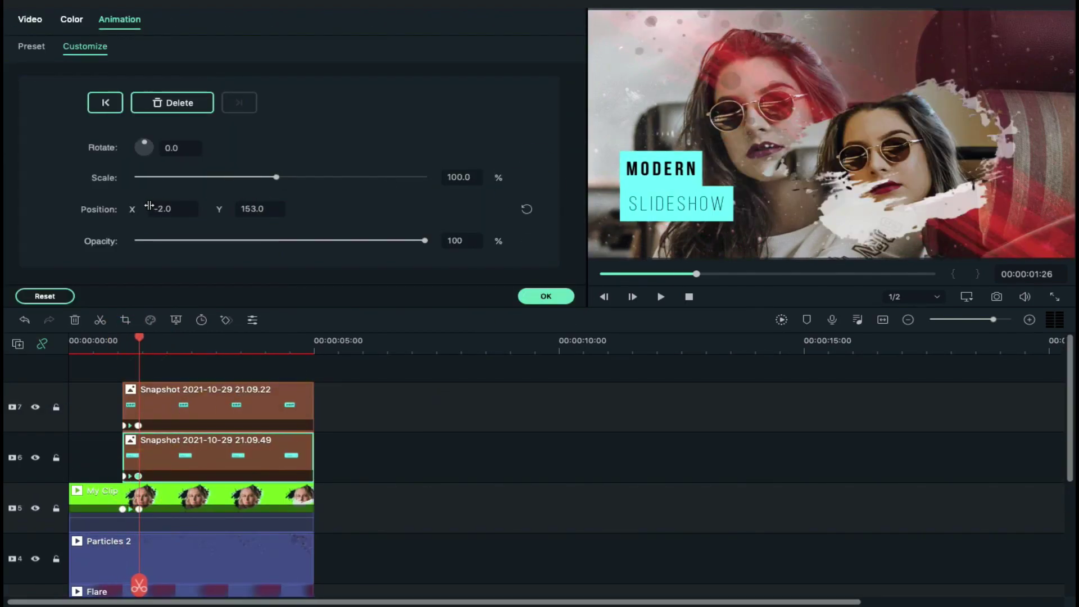
pyautogui.click(252, 351)
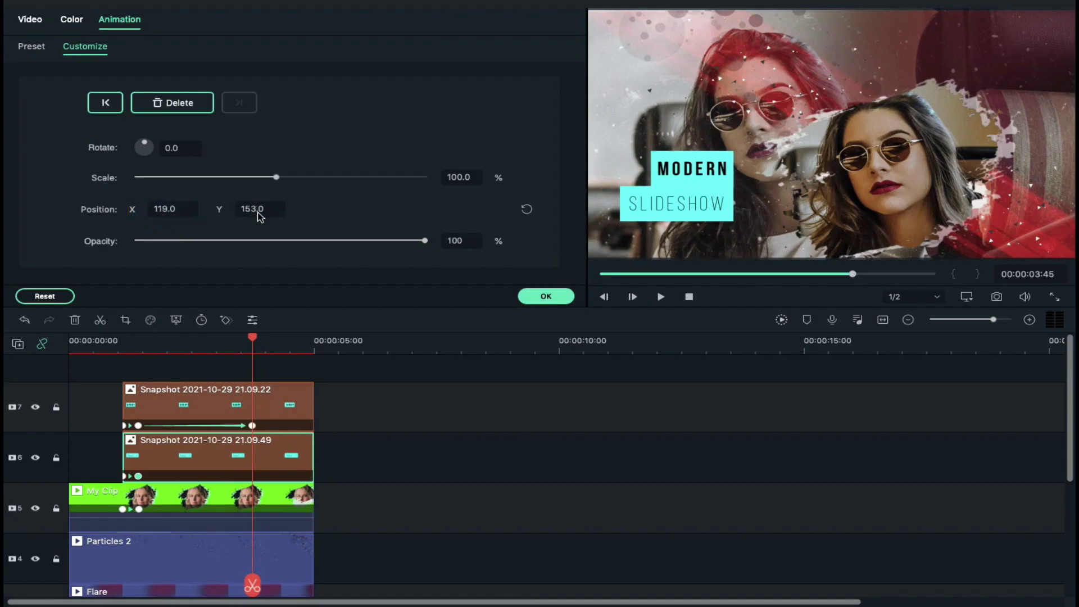
pyautogui.scroll(-3, 393, 451)
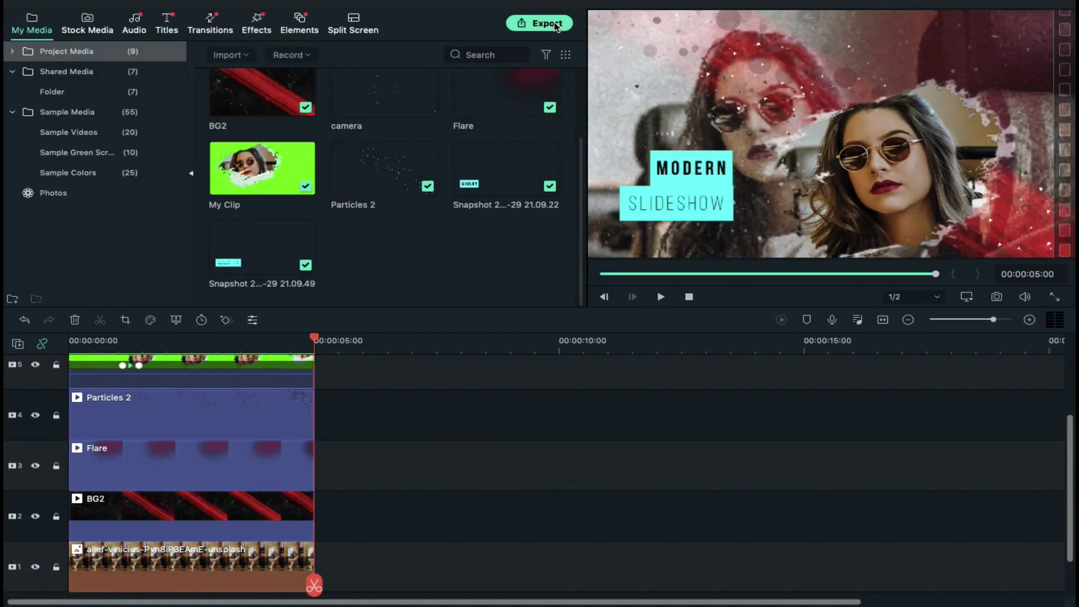
# Export the project as an MP4 named 'Final' and dismiss the completion message
pyautogui.click(555, 23)
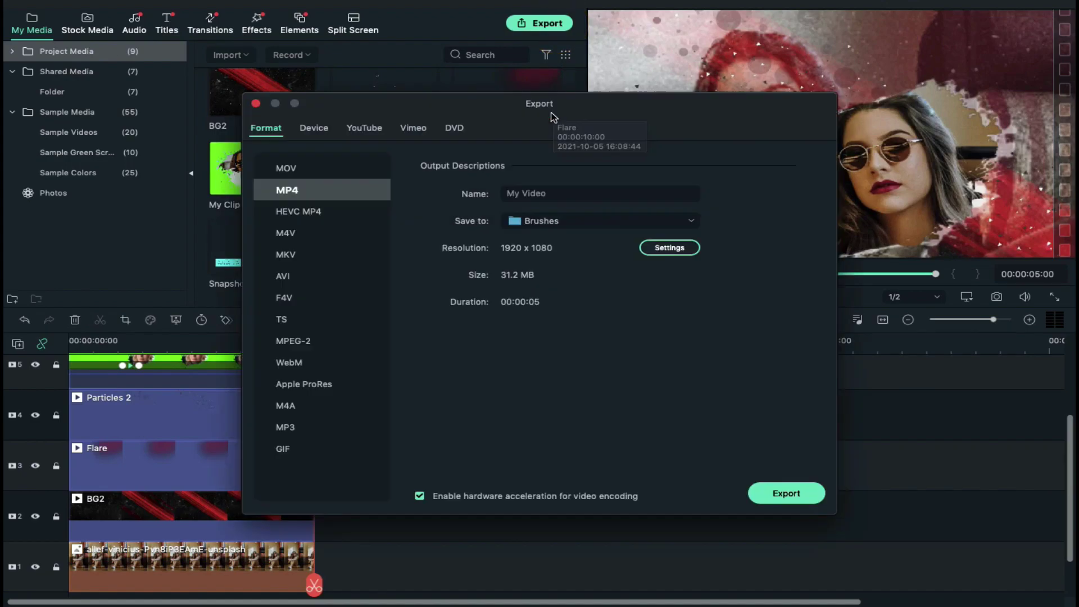
pyautogui.tripleClick(554, 190)
pyautogui.write('Final')
pyautogui.click(783, 491)
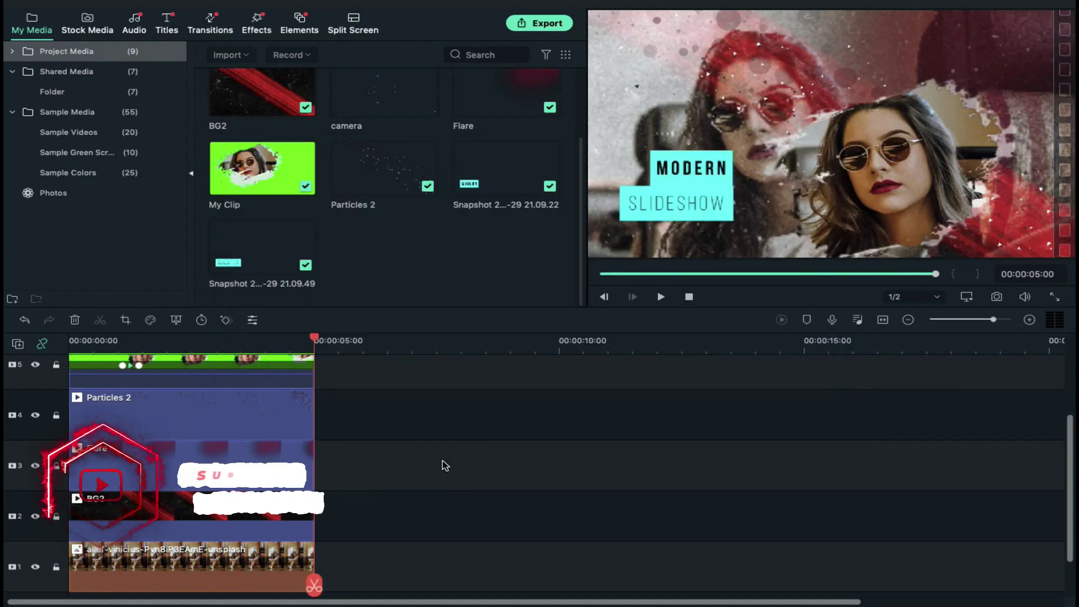
pyautogui.click(521, 342)
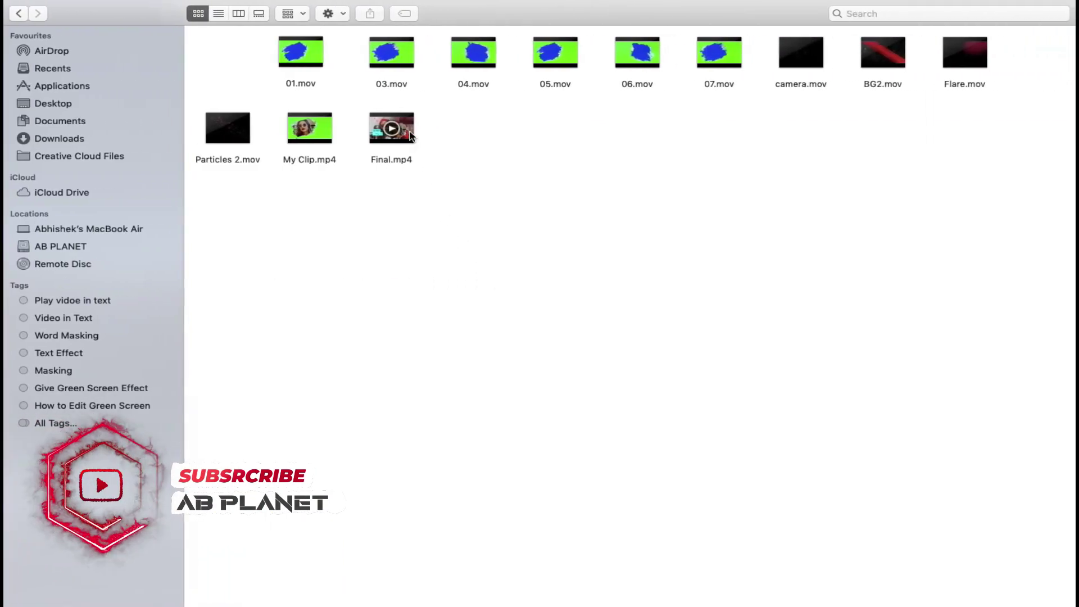
# Open Final.mp4 from Finder in QuickTime Player
pyautogui.doubleClick(402, 128)
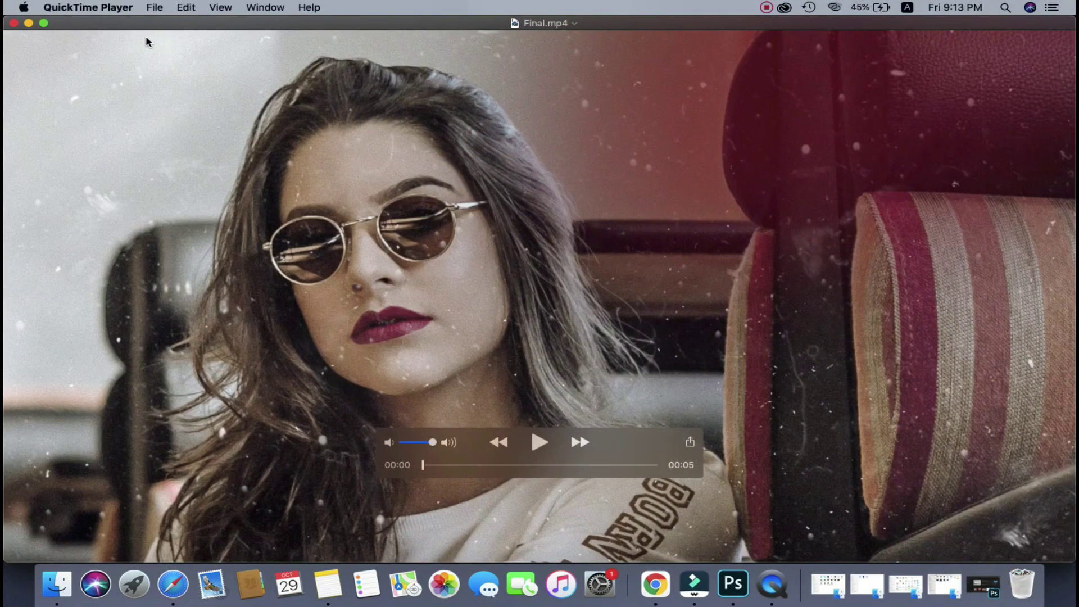